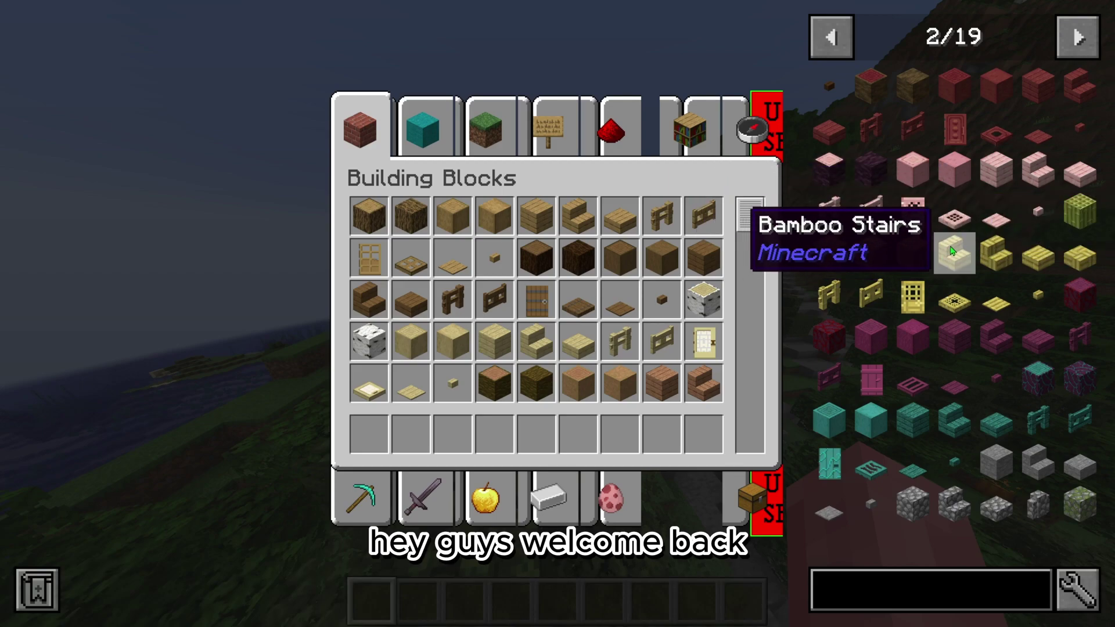
Scroll the JEI item list and page through Oak Log's crafting recipes.
scroll(958, 268, "down", 2)
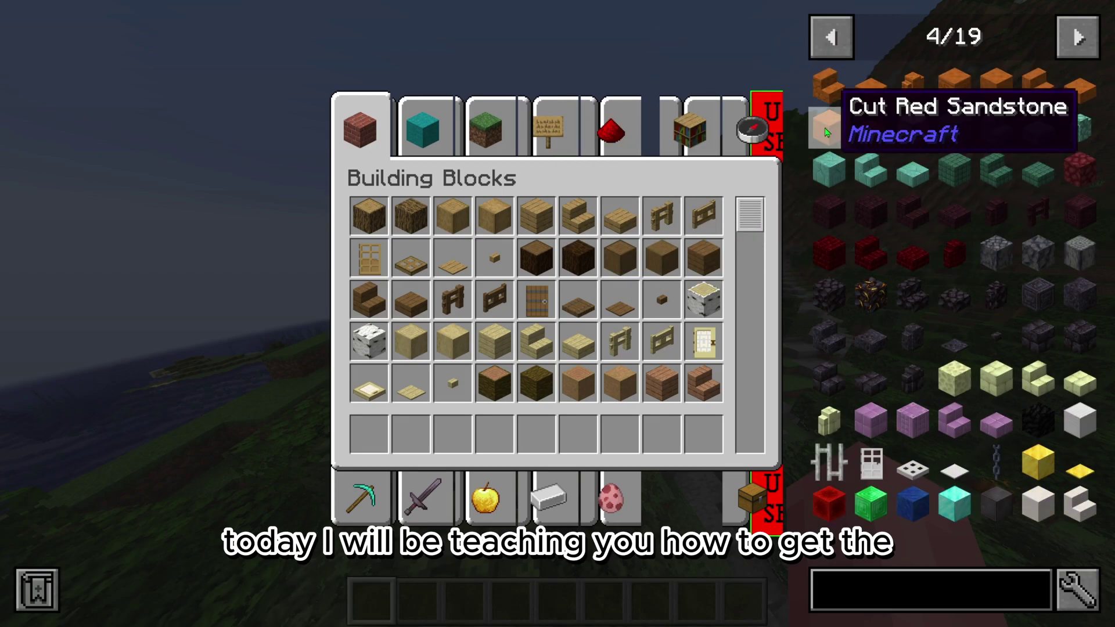
scroll(973, 270, "up", 1)
scroll(974, 270, "up", 2)
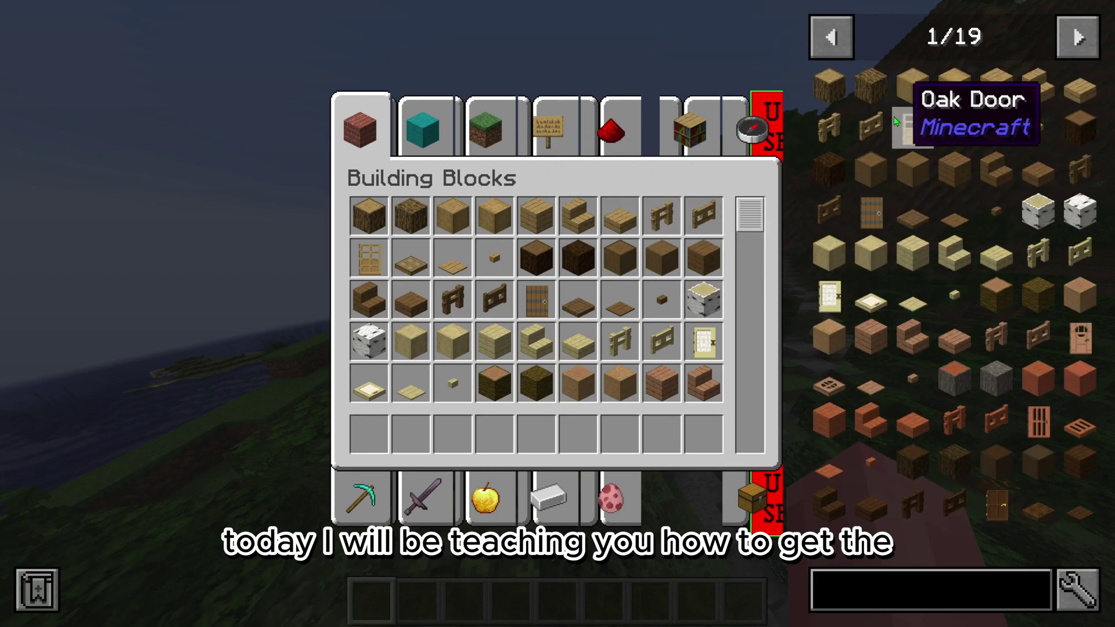
right_click(824, 102)
left_click(760, 169)
left_click(759, 168)
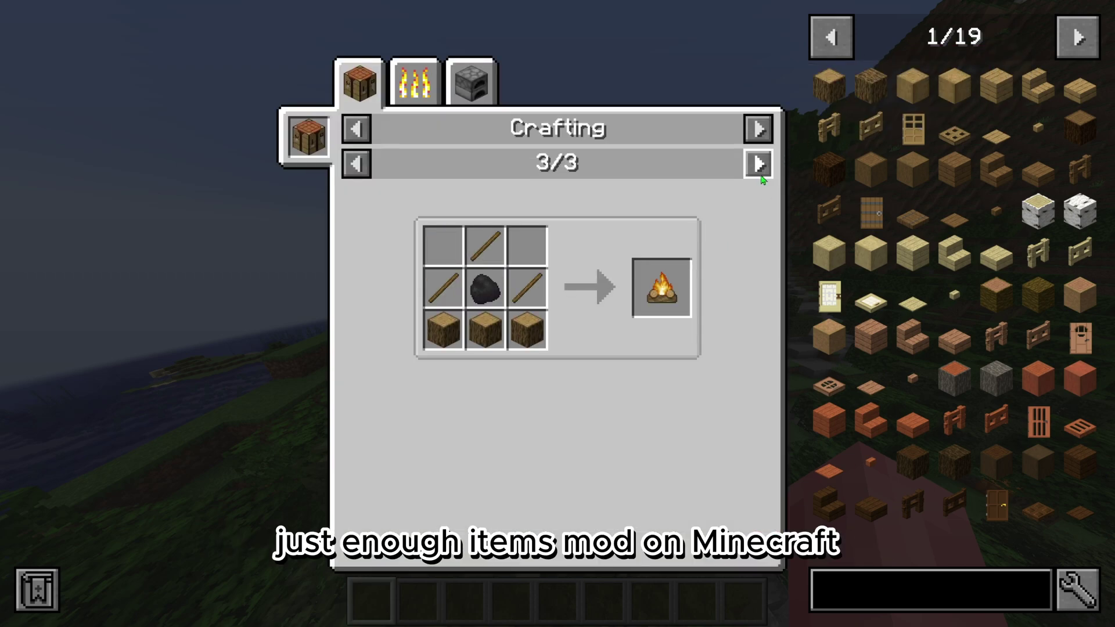
left_click(760, 169)
Switch to Oak Log's fuel and smelting recipes, showing it smelts into charcoal.
left_click(766, 132)
left_click(765, 133)
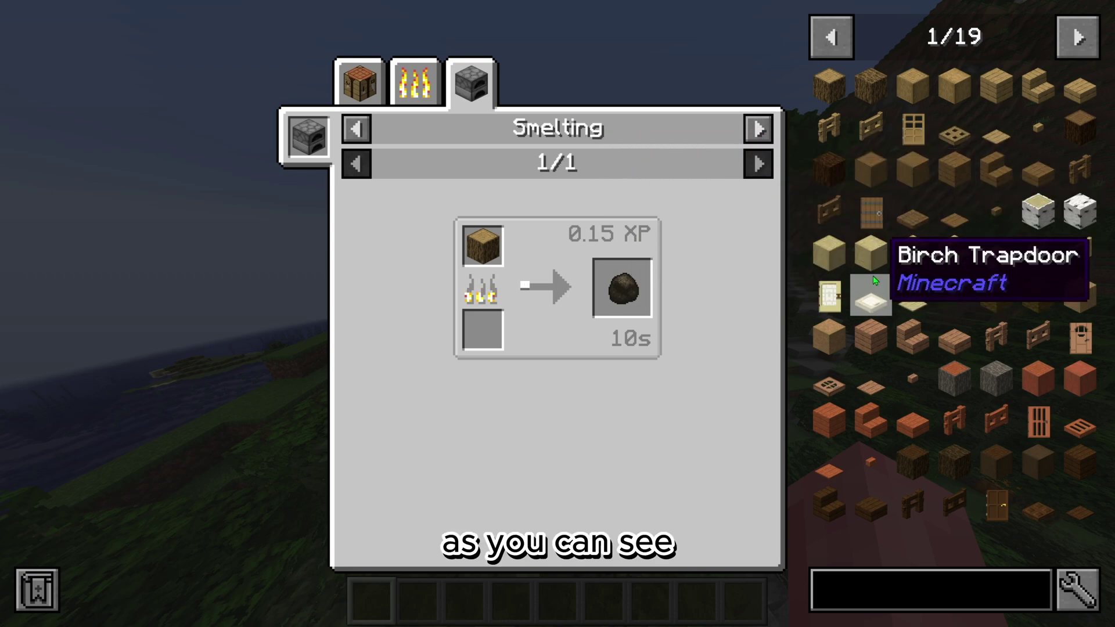
scroll(915, 337, "down", 2)
scroll(921, 346, "down", 2)
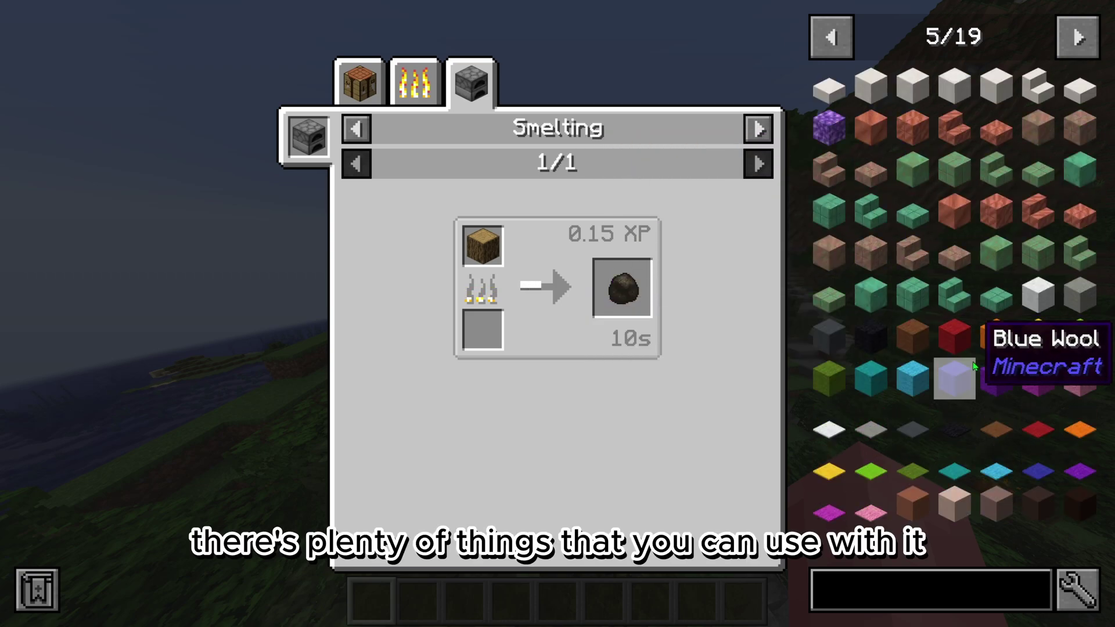
scroll(987, 343, "up", 1)
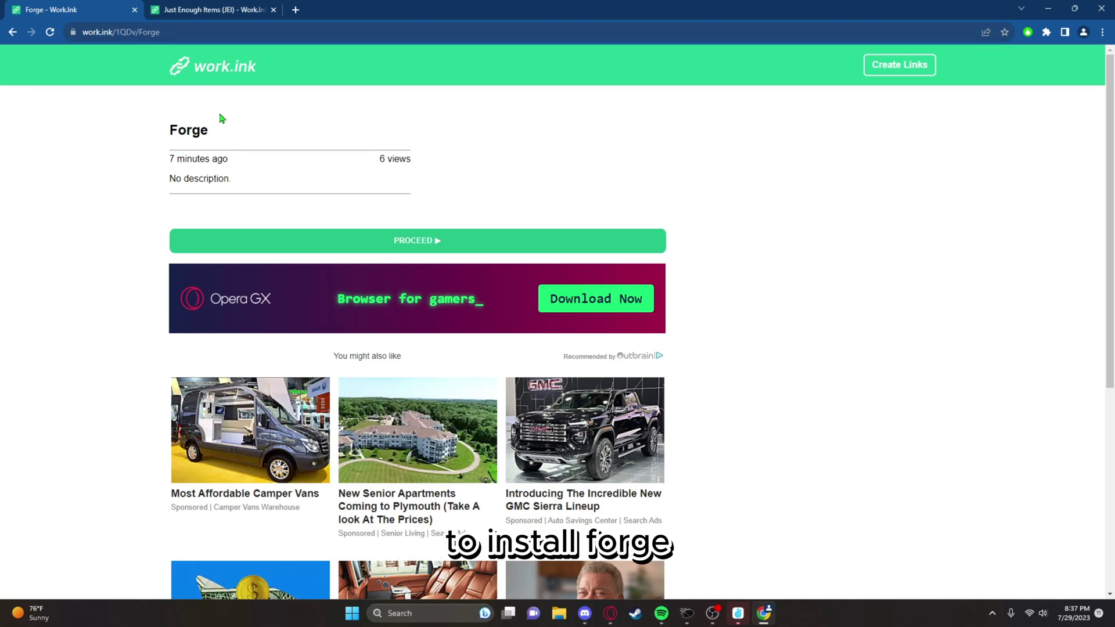
Get past the Forge link's intro and article steps and start the destination countdown.
left_click(440, 240)
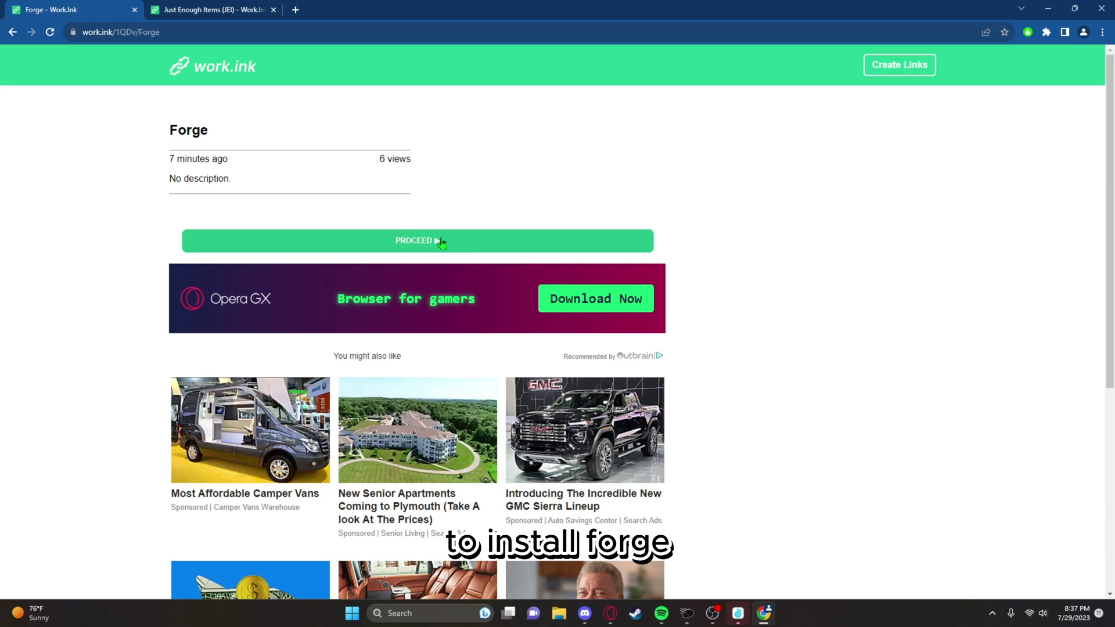
left_click(401, 244)
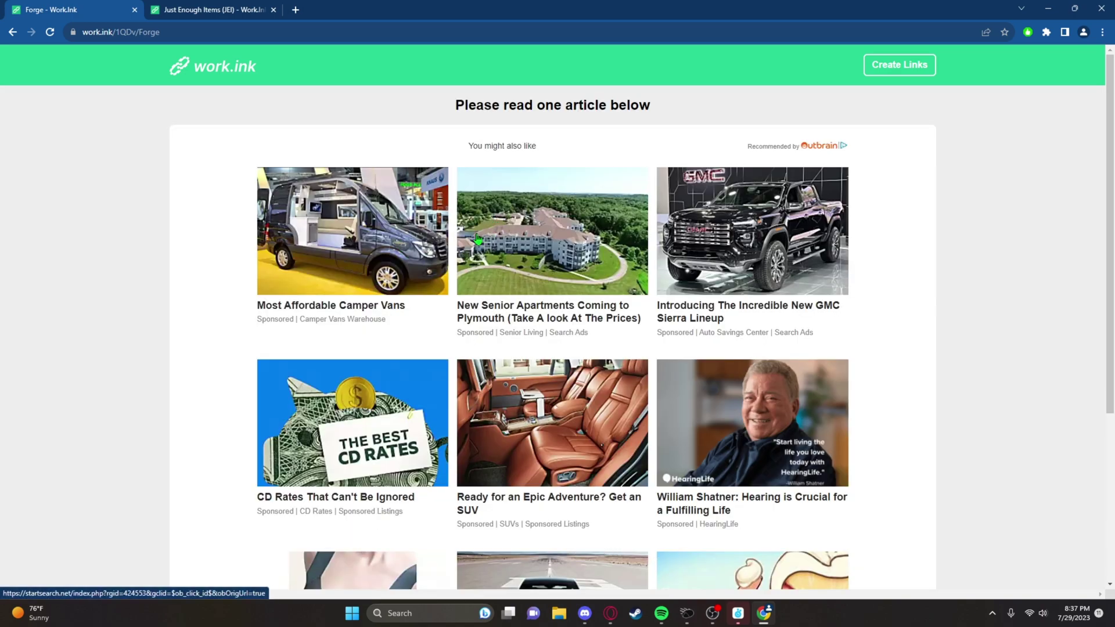
scroll(523, 250, "down", 4)
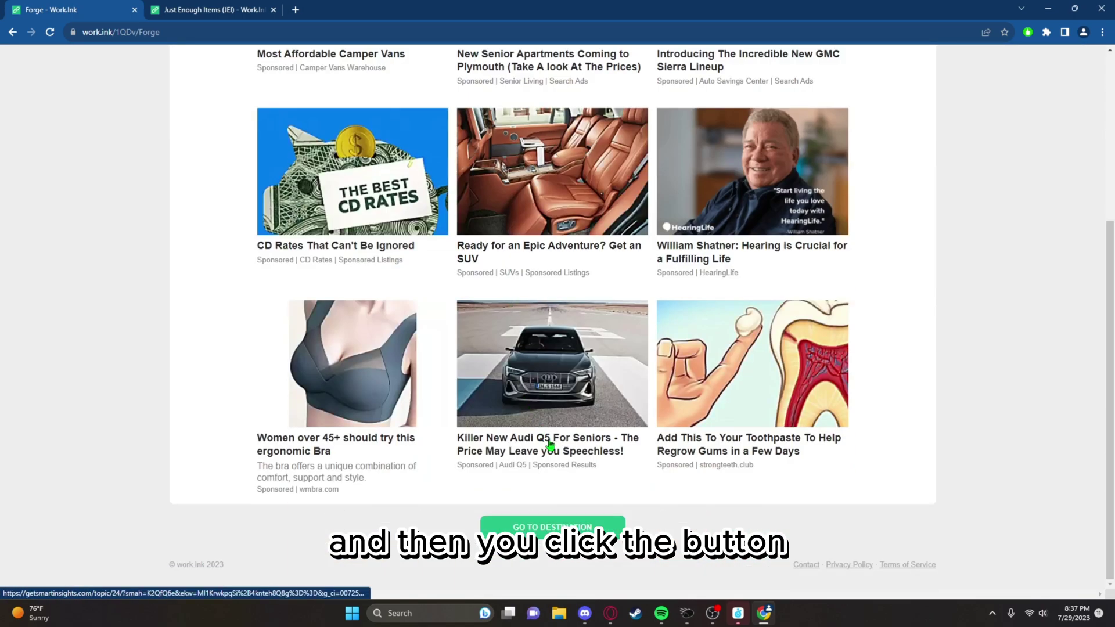
left_click(561, 527)
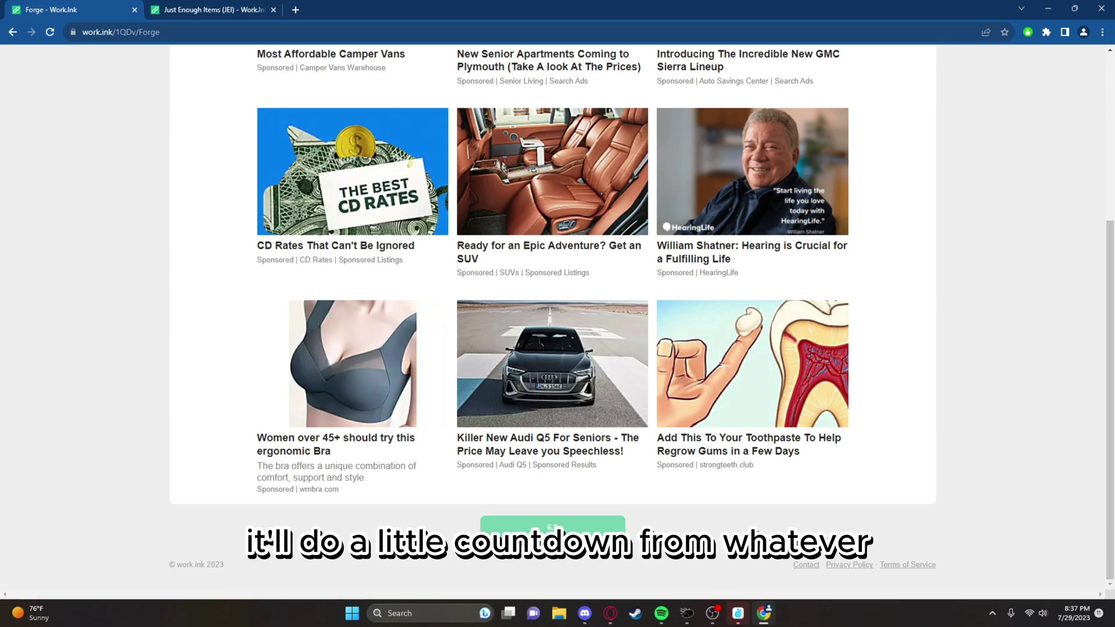
scroll(551, 319, "up", 3)
scroll(552, 320, "down", 3)
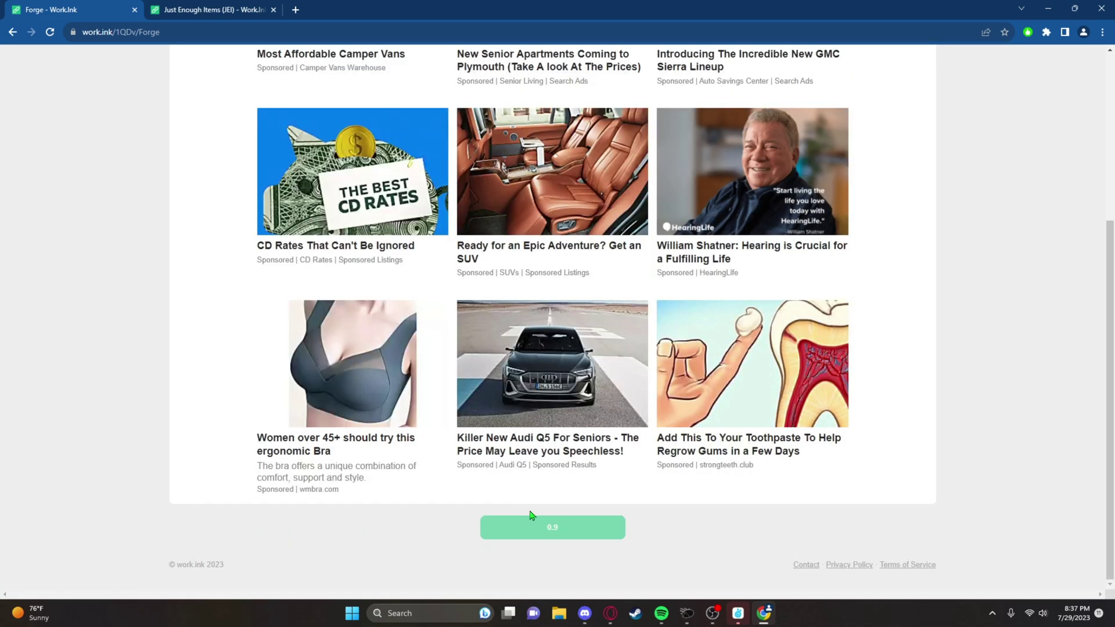
Retry GO TO DESTINATION past pop-up tabs until the Forge downloads page opens.
left_click(582, 534)
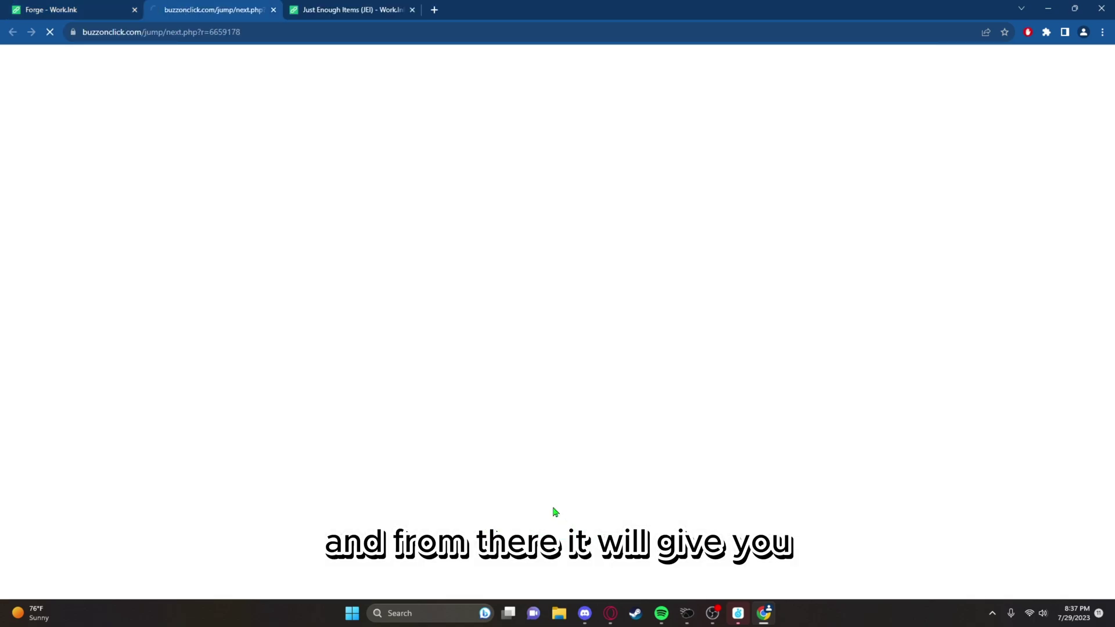
left_click(109, 15)
left_click(598, 526)
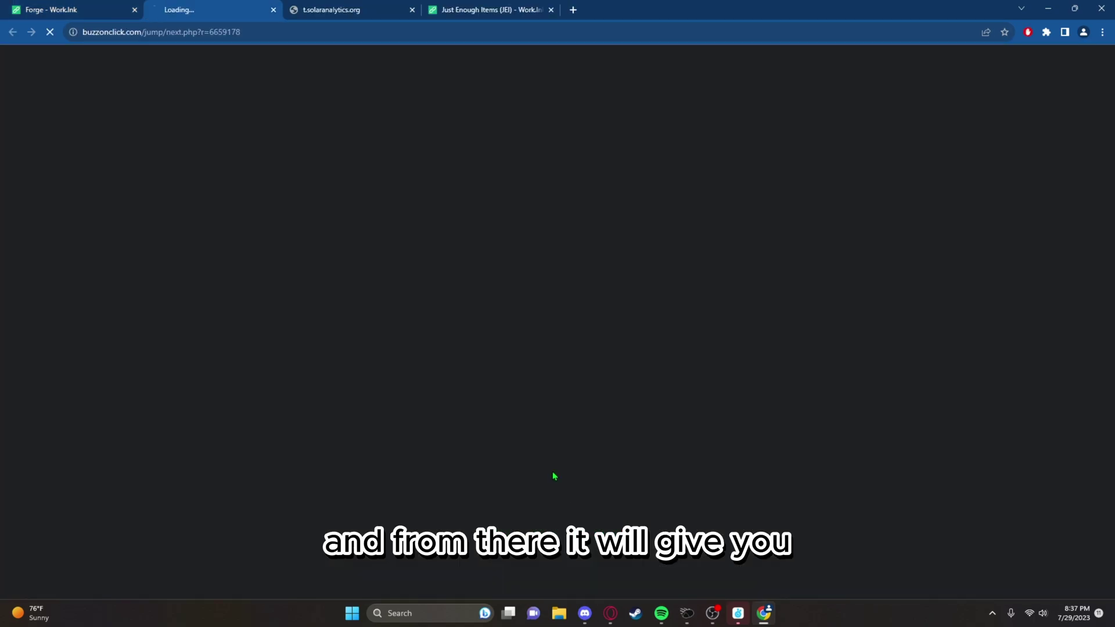
left_click(91, 8)
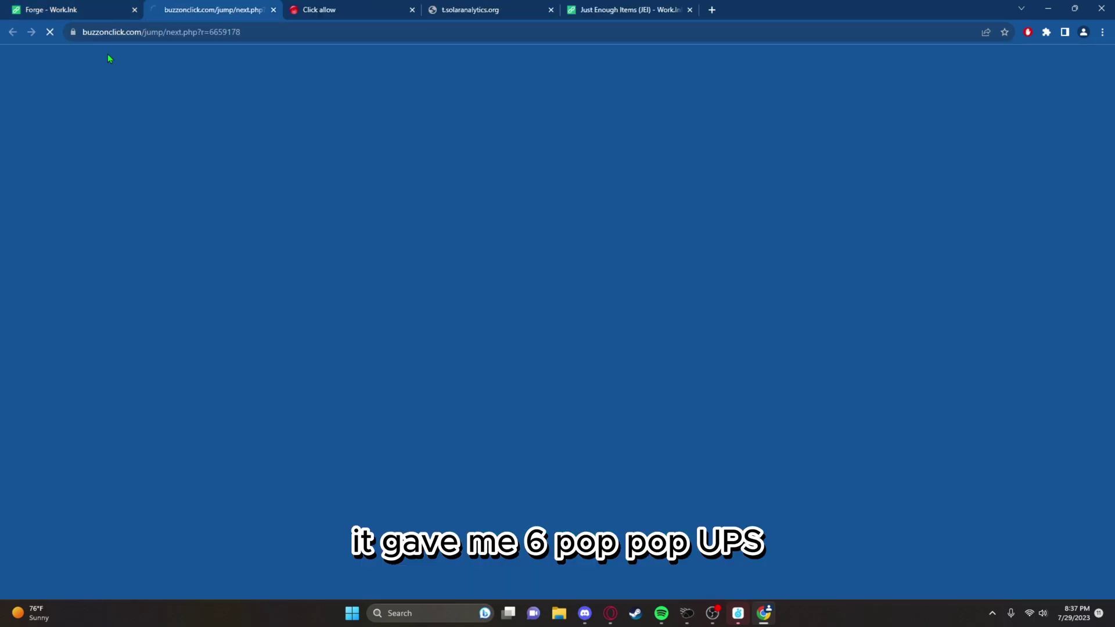
left_click(87, 13)
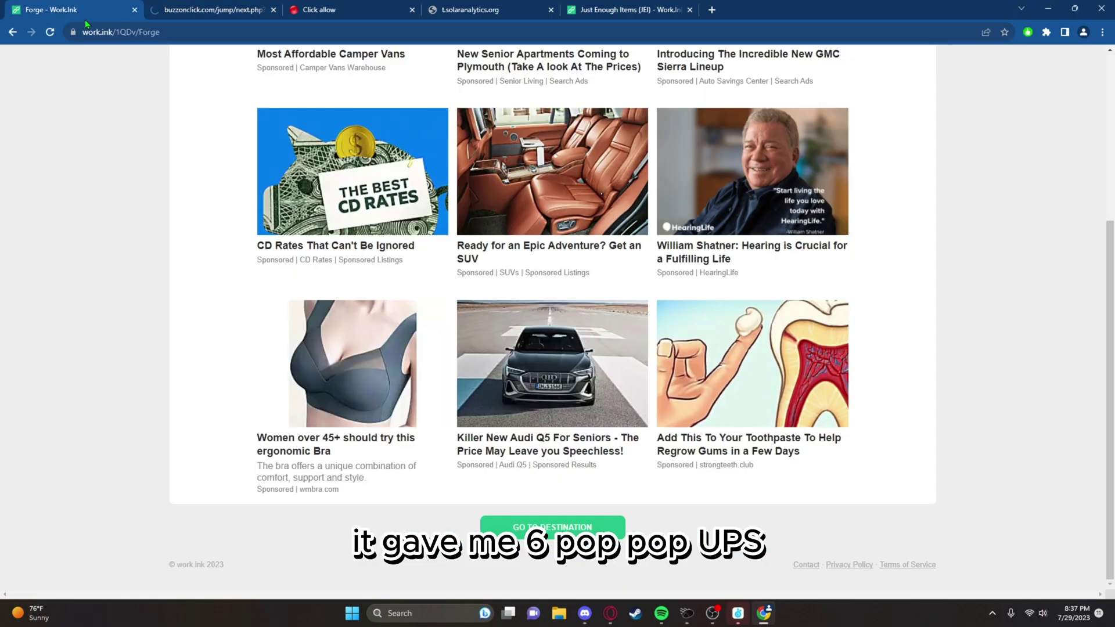
left_click(570, 525)
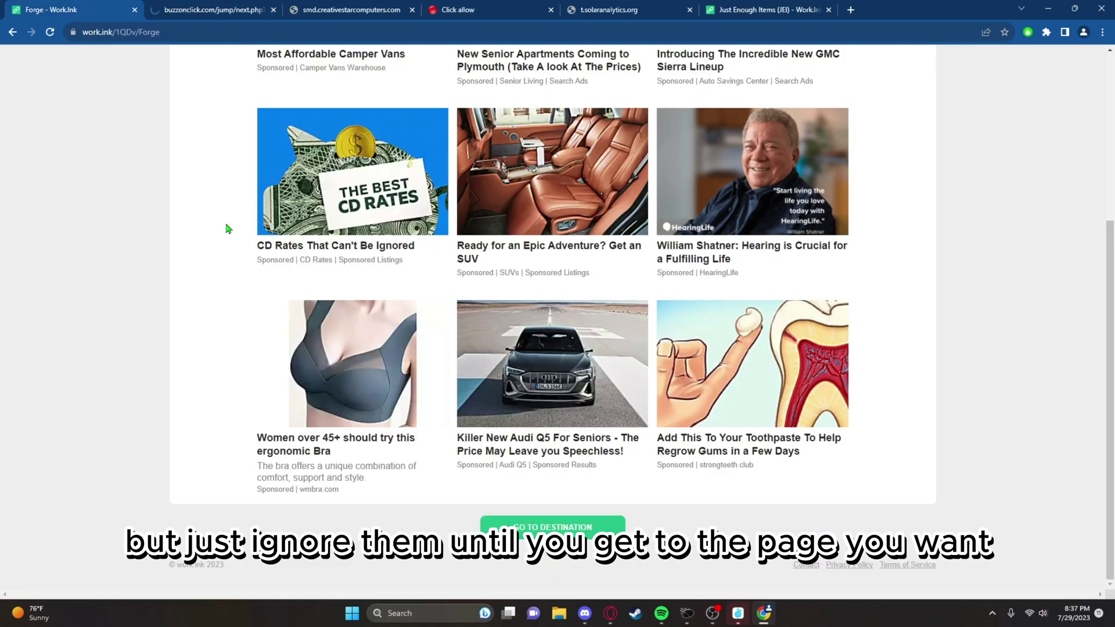
left_click(539, 523)
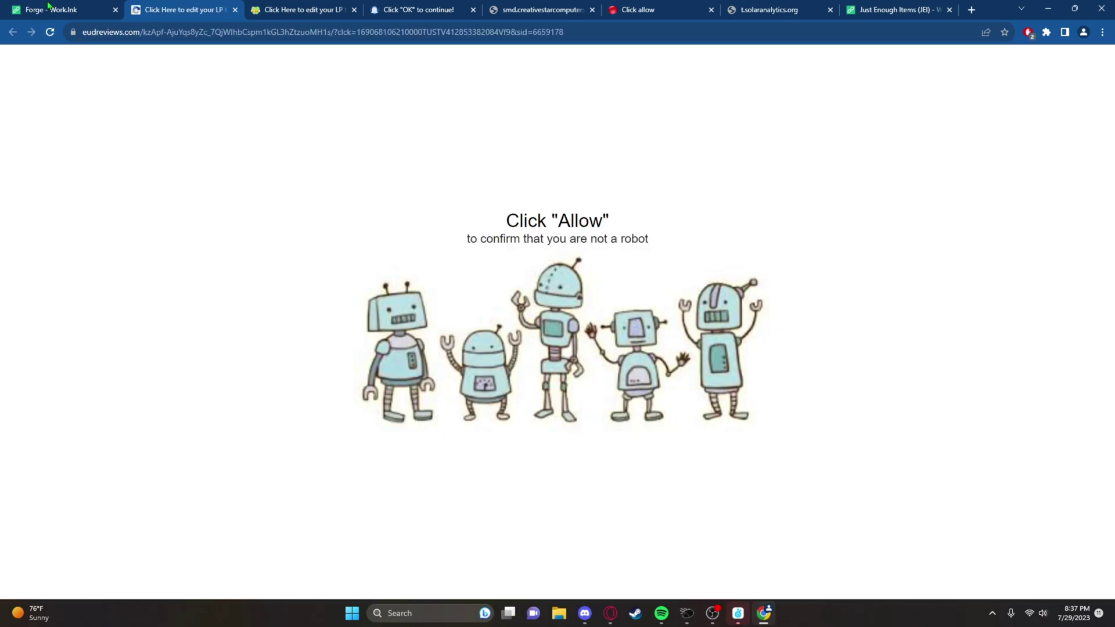
left_click(50, 8)
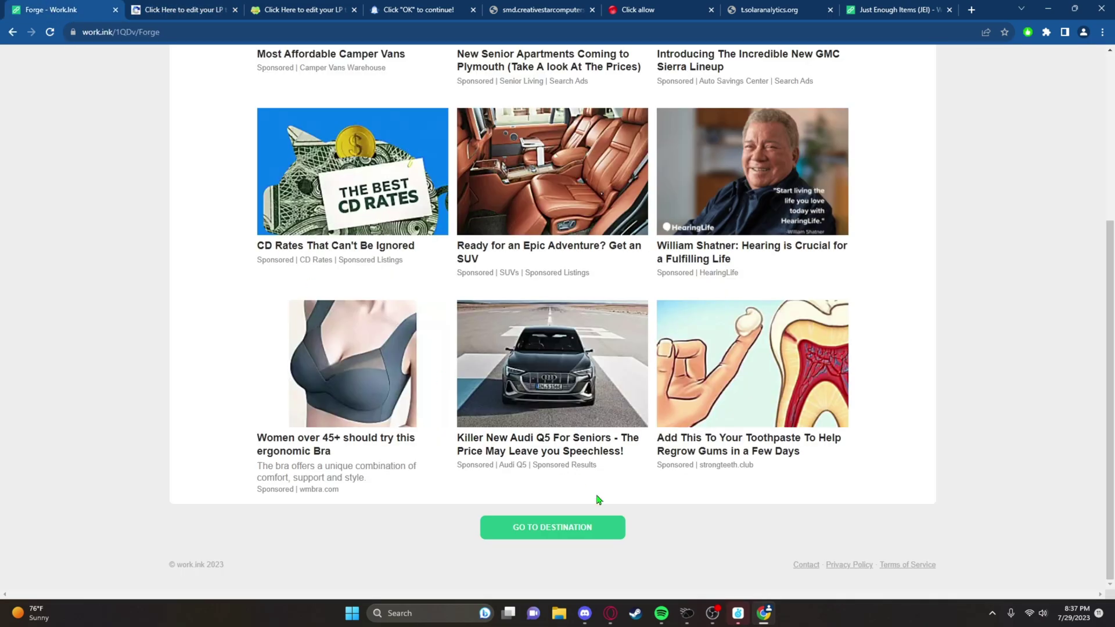
left_click(583, 539)
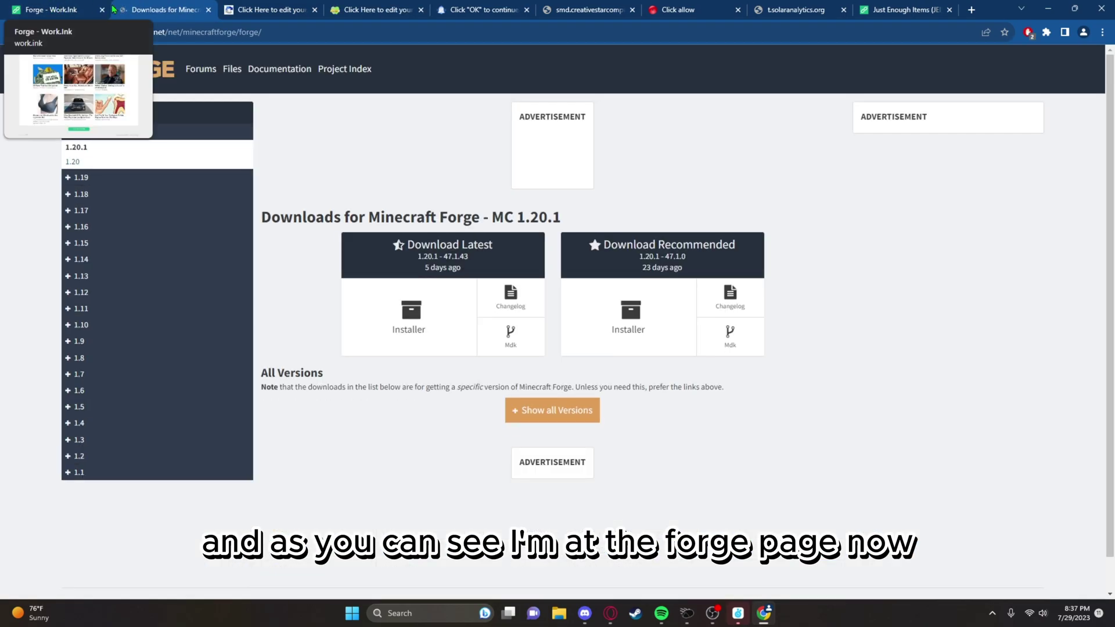
Close the pop-up ad tabs and return to the Forge downloads page.
left_click(315, 10)
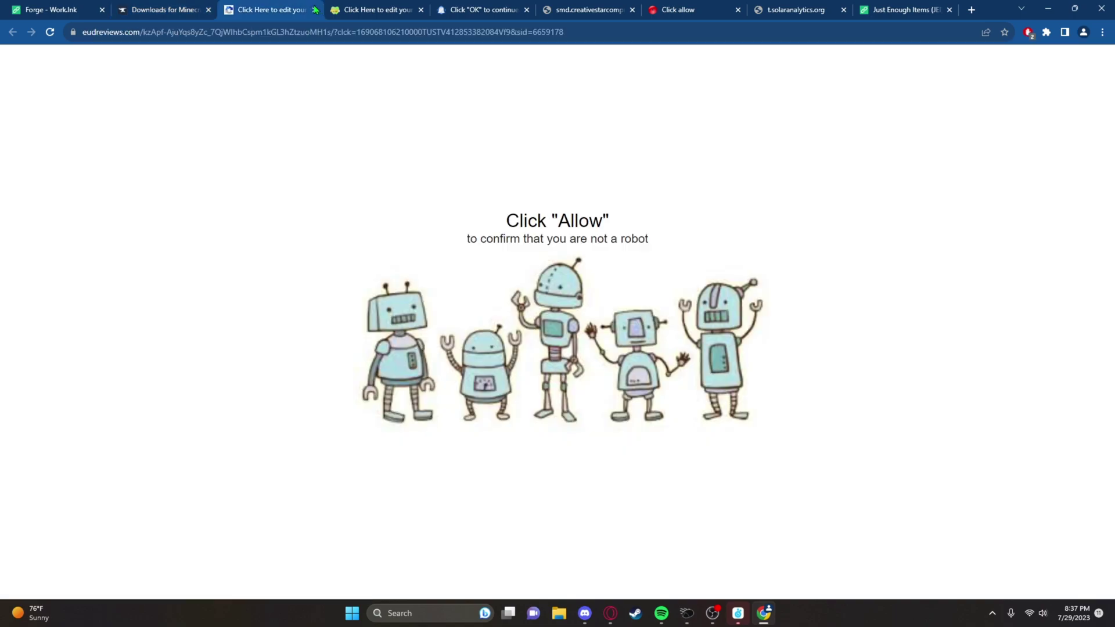
left_click(315, 10)
left_click(315, 10)
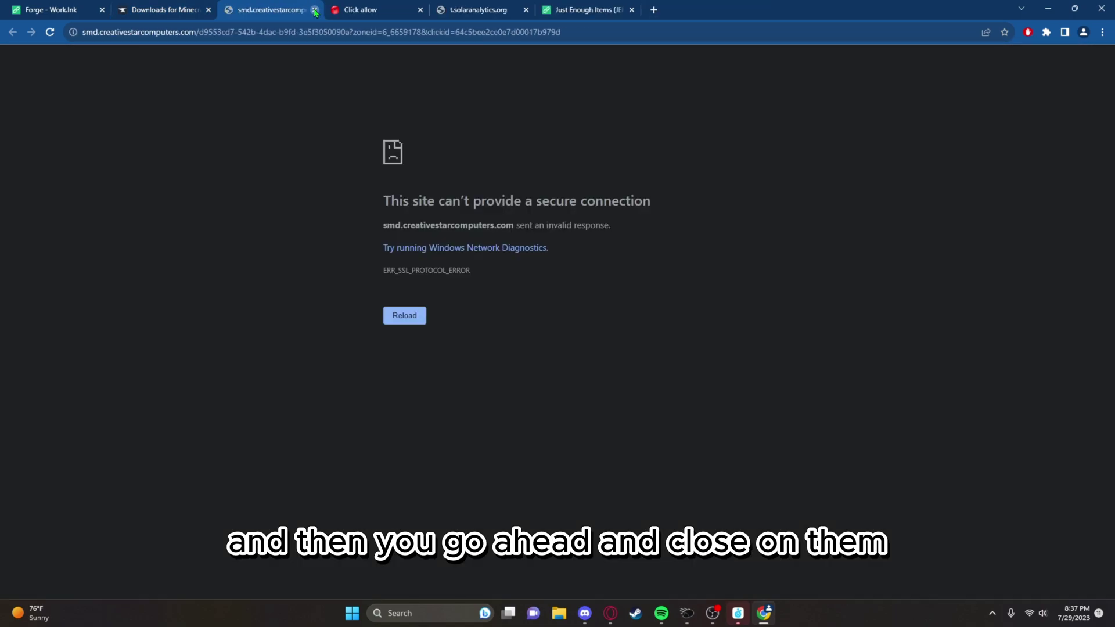
left_click(315, 10)
left_click(315, 10)
left_click(315, 10)
left_click(158, 7)
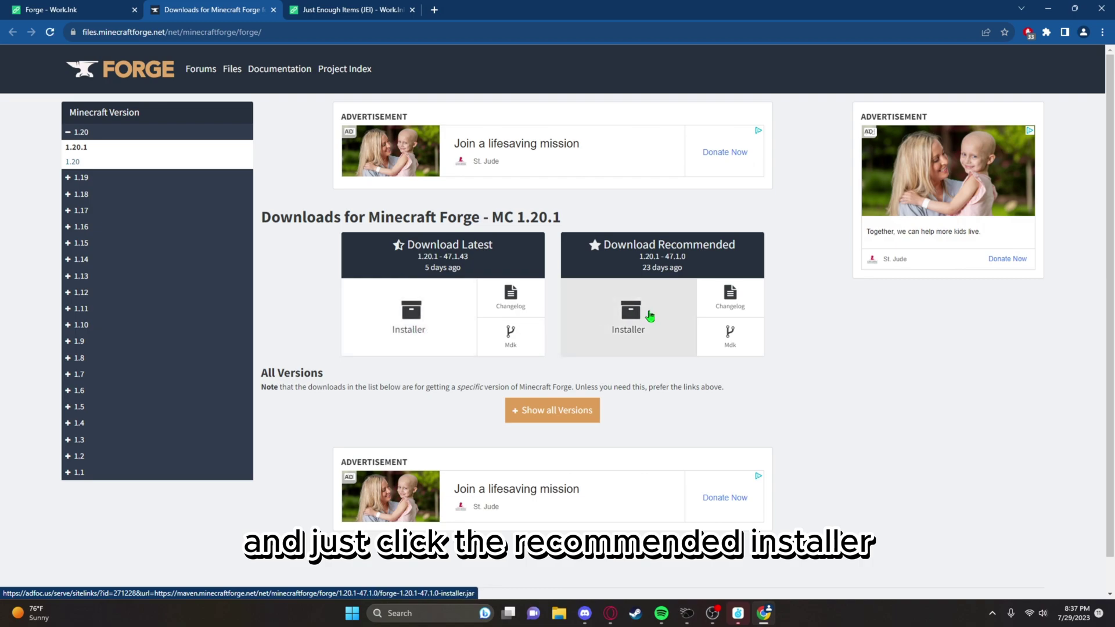
Download and keep the recommended forge-1.20.1-47.1.0.jar installer, then bring up the JEI link page.
left_click(623, 338)
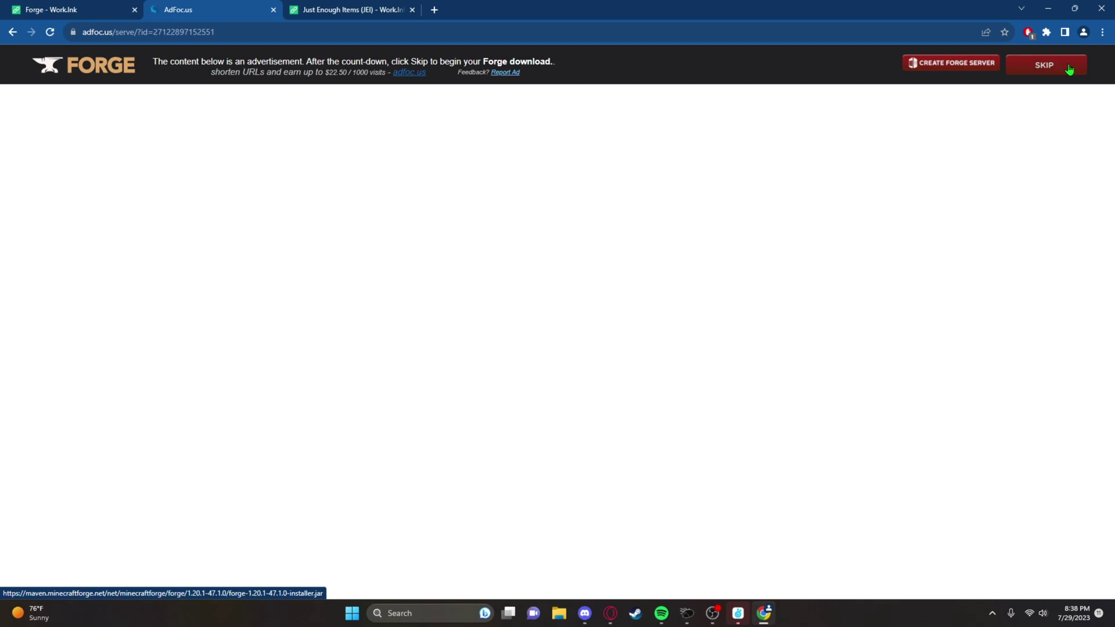
left_click(1069, 69)
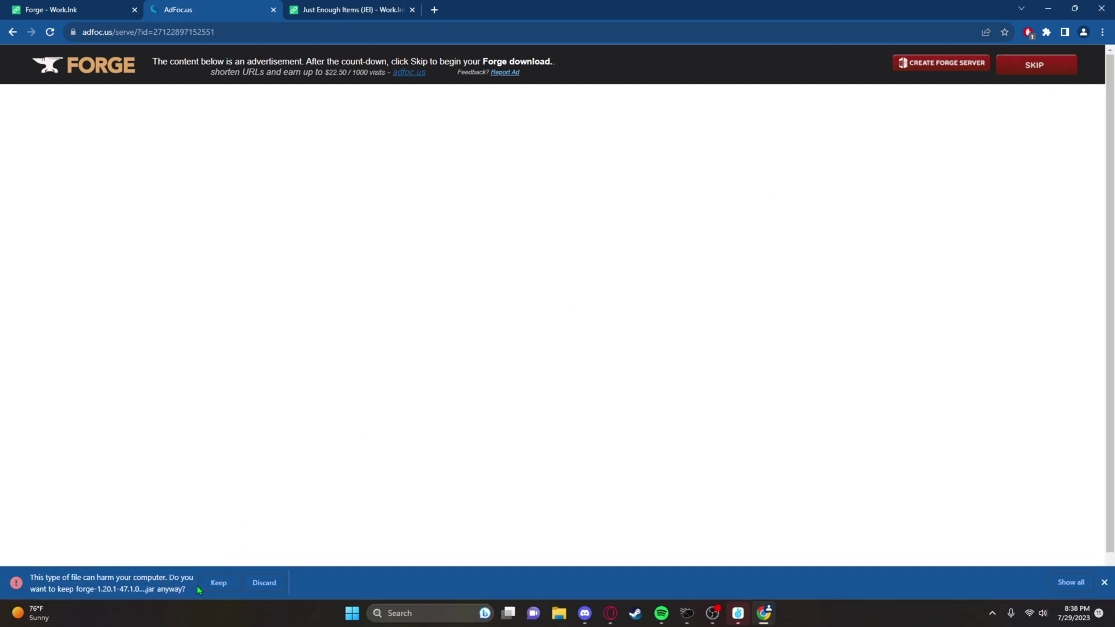
left_click(213, 587)
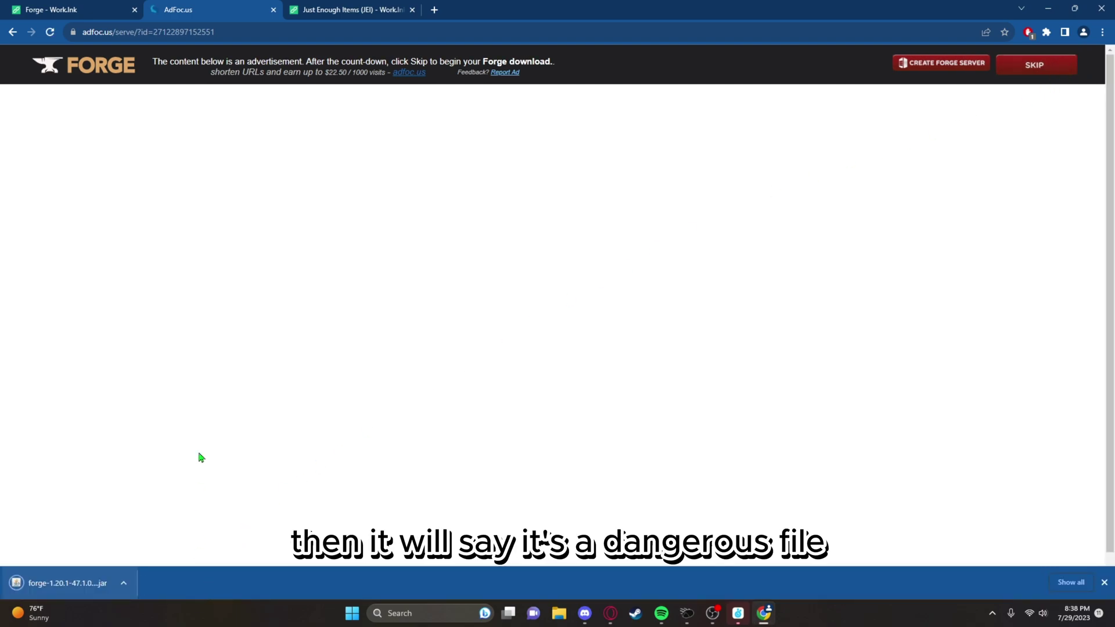
left_click(328, 7)
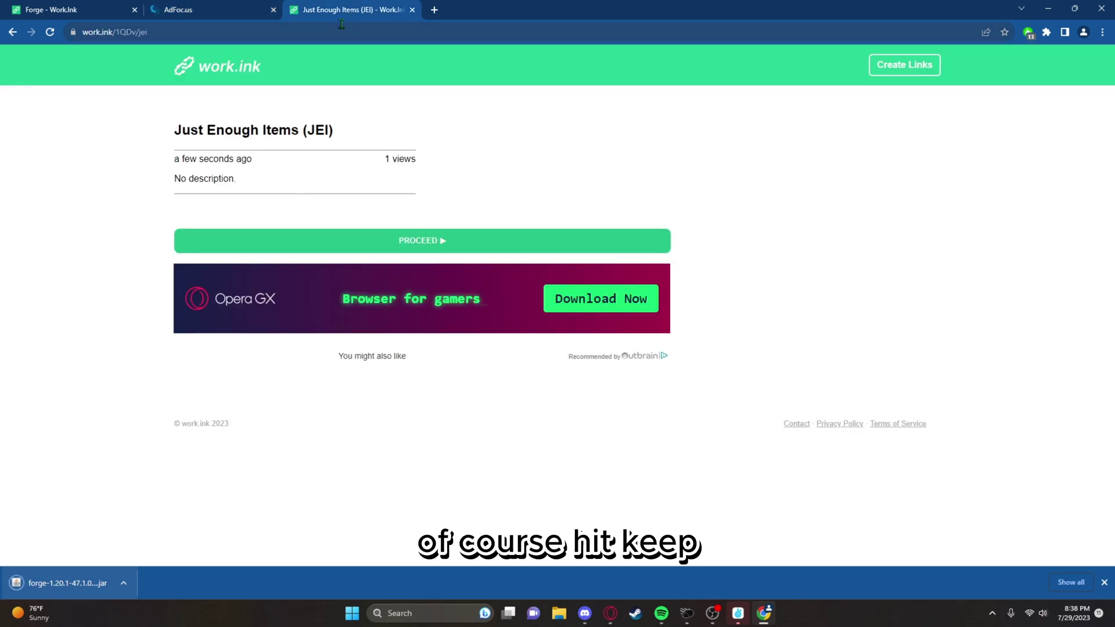
Wait out the JEI link countdown and retry past pop-ups until CurseForge's JEI file page opens.
left_click(286, 249)
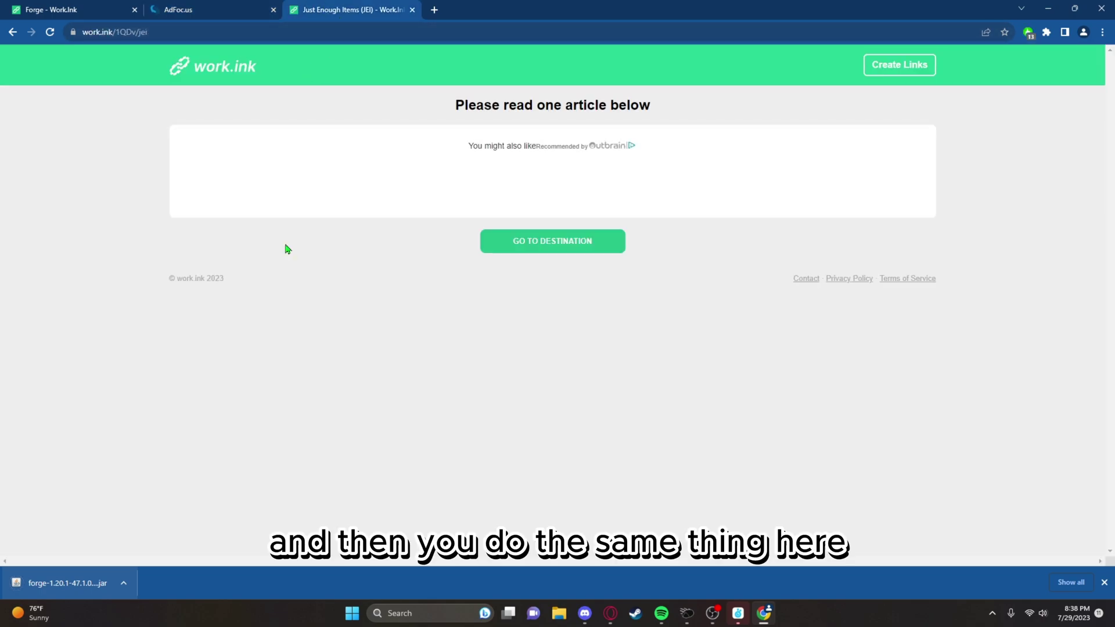
left_click(521, 251)
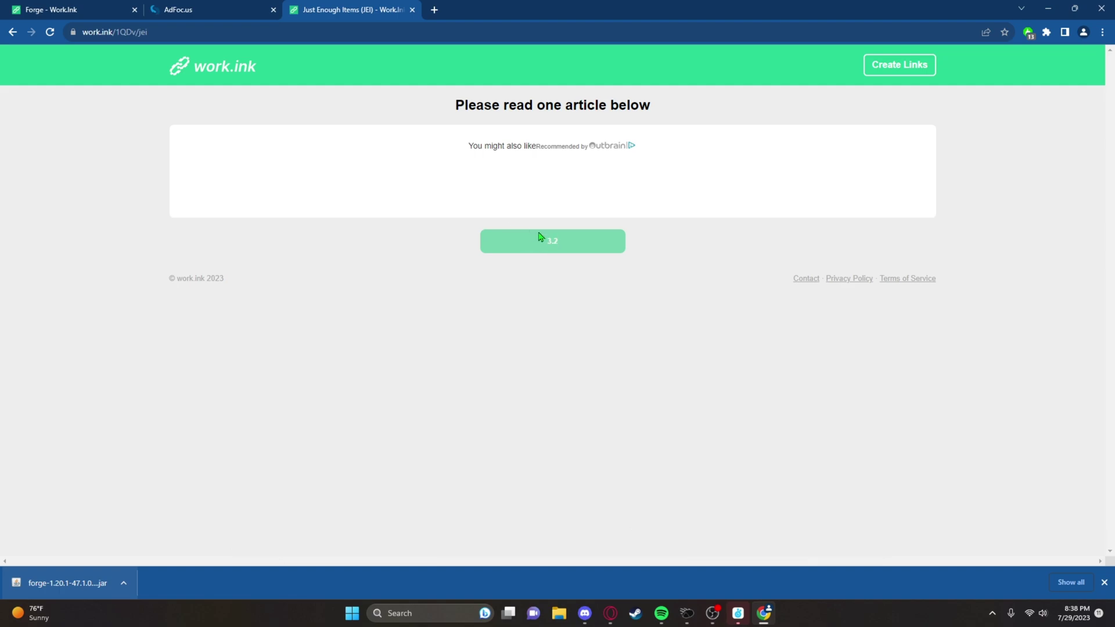
left_click(567, 249)
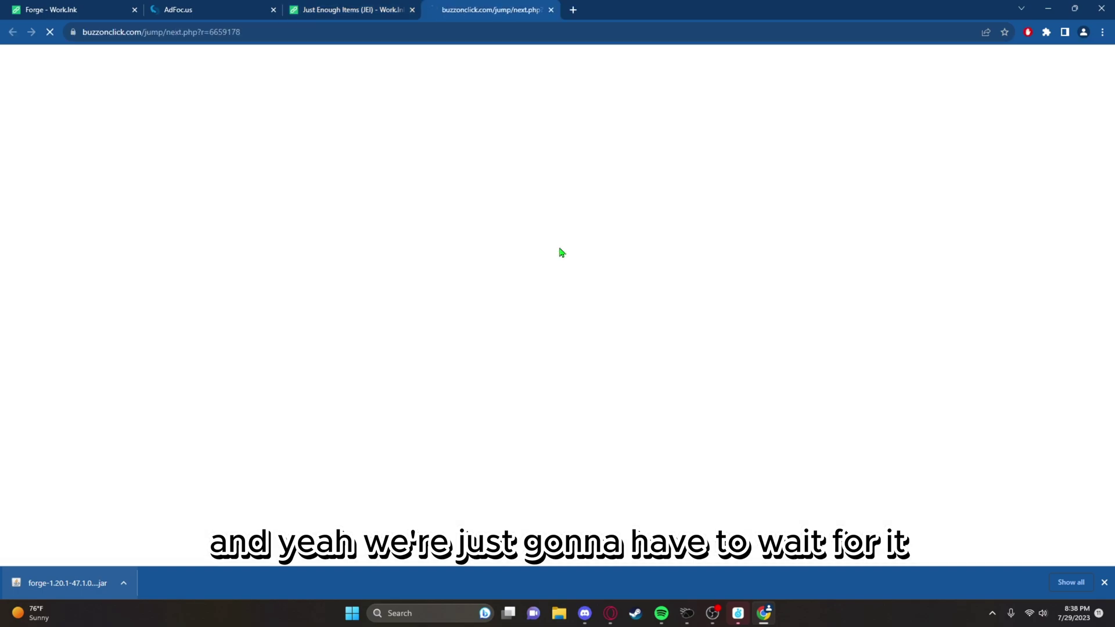
left_click(328, 8)
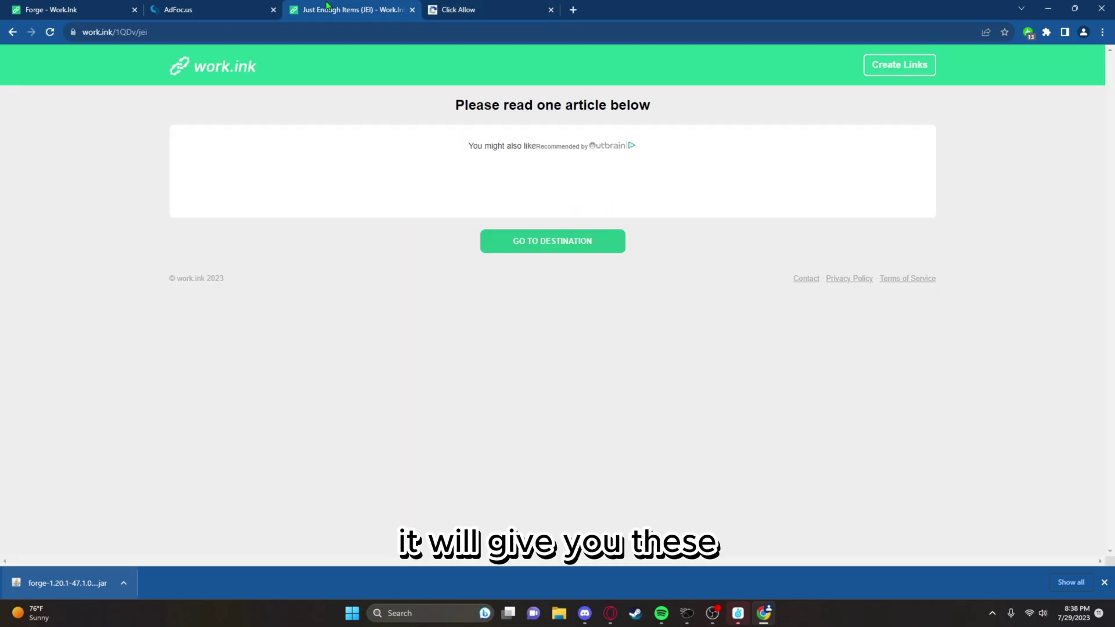
left_click(528, 253)
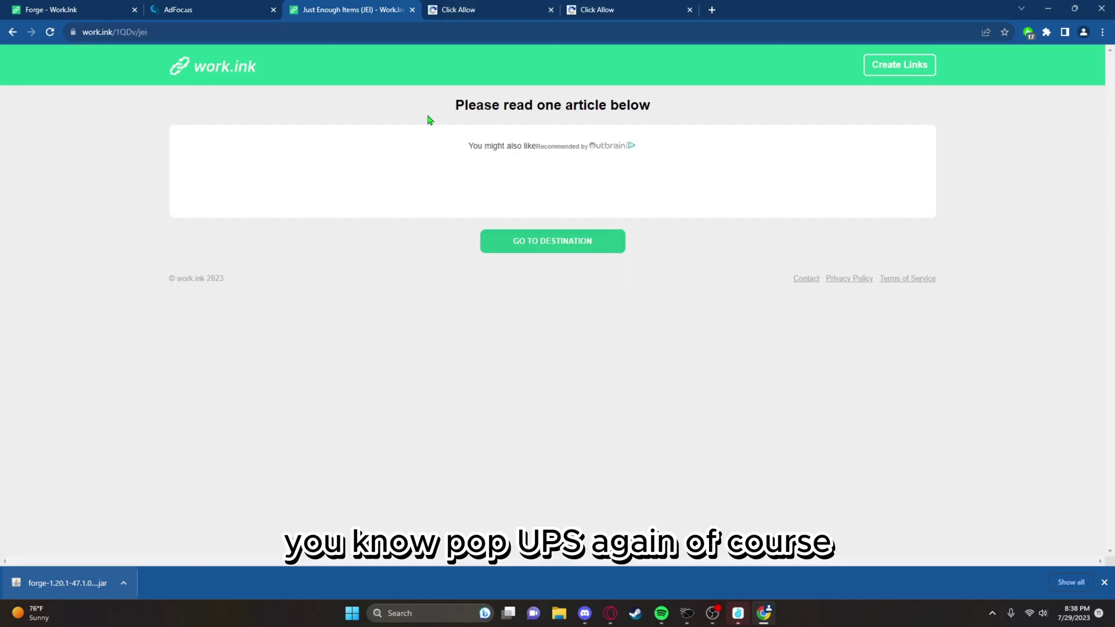
left_click(553, 245)
left_click(355, 10)
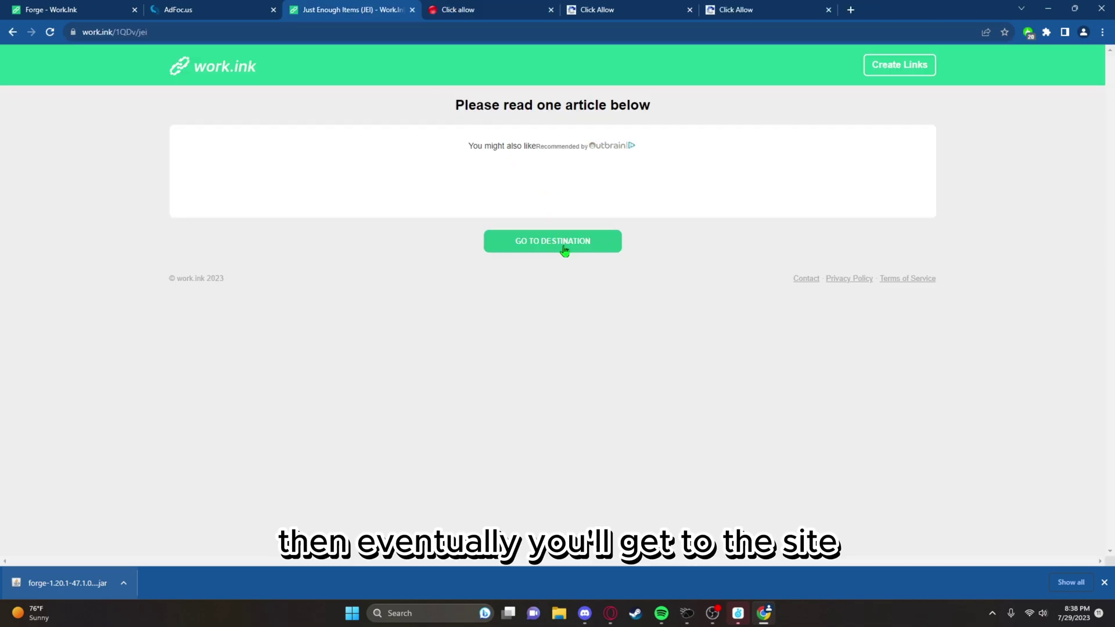
left_click(564, 251)
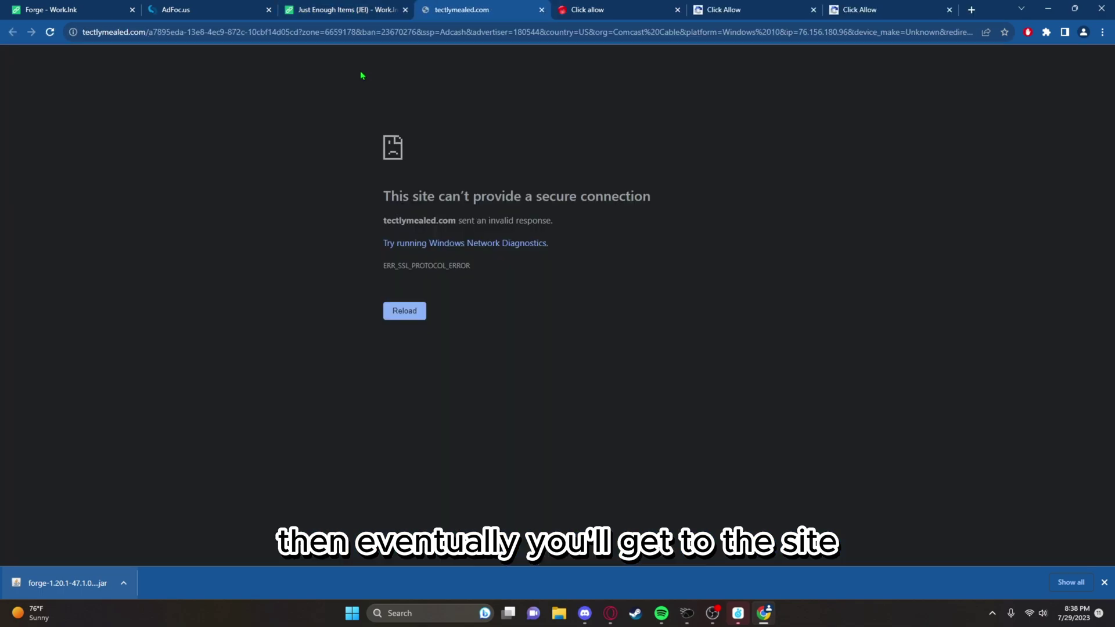
left_click(362, 8)
Download jei-1.20.1-forge-15.2.0.23.jar from CurseForge, keep it despite the warning, and restore the window.
left_click(538, 244)
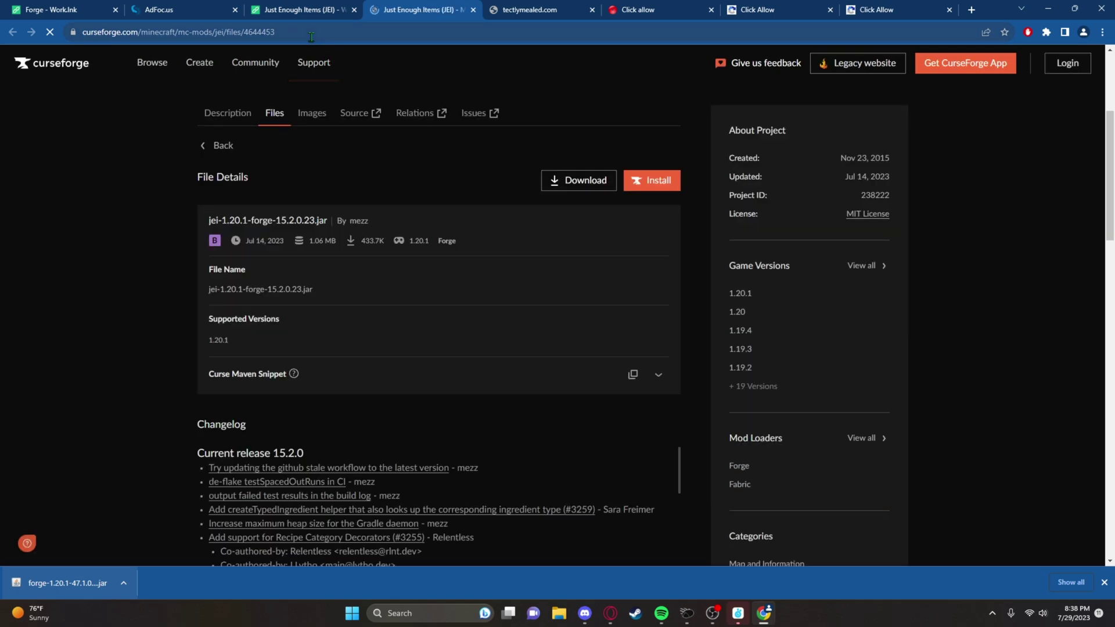
left_click(593, 10)
left_click(593, 10)
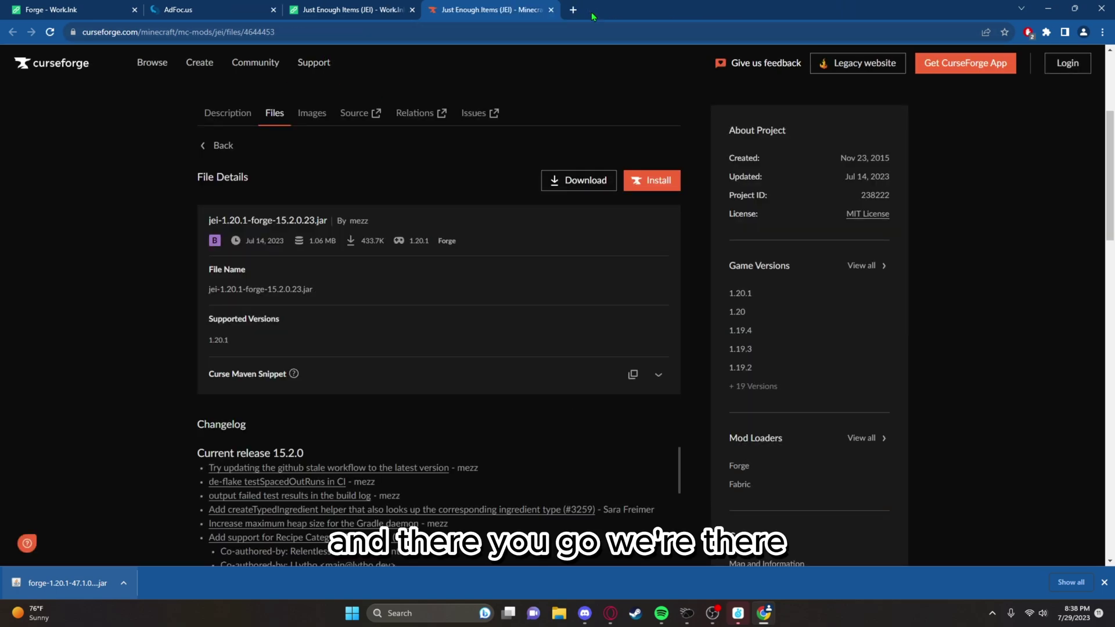
left_click(599, 188)
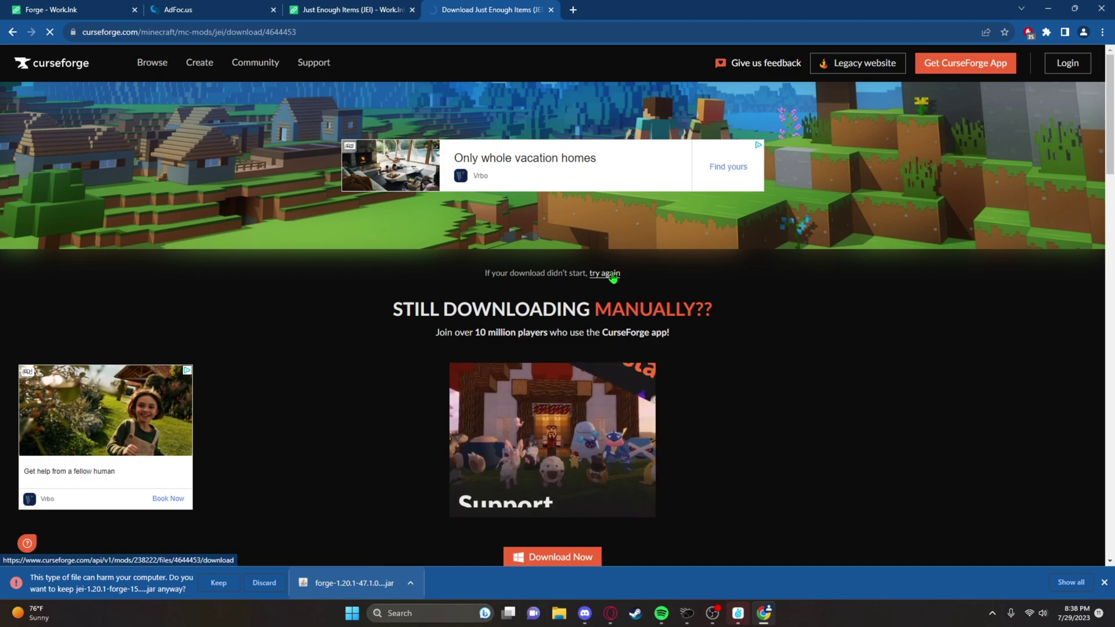
left_click(219, 584)
double_click(704, 6)
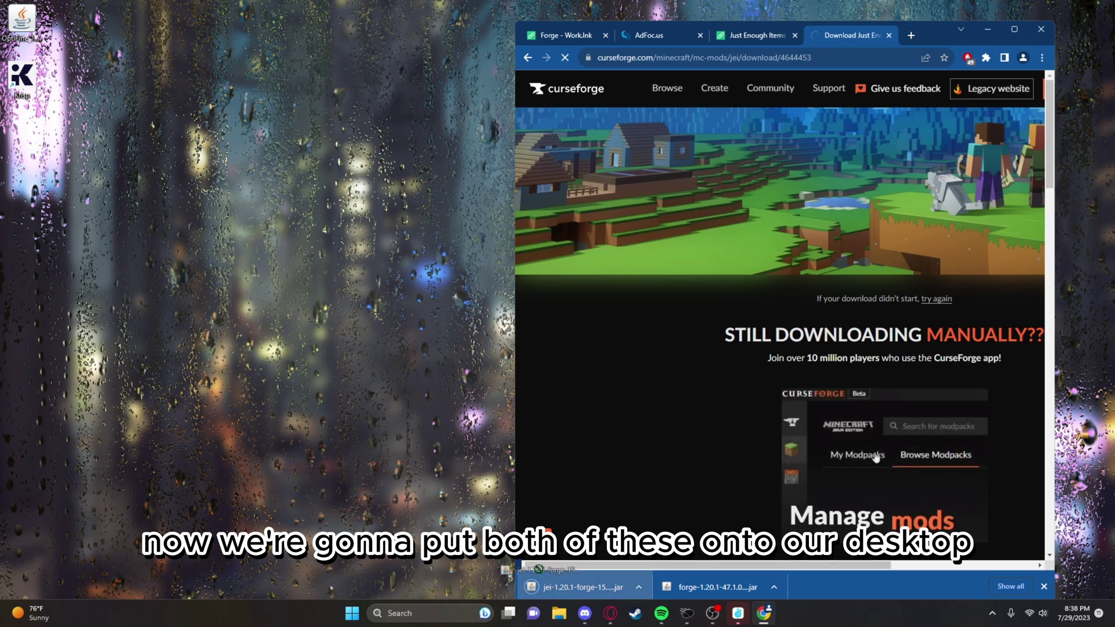
Drag the JEI jar and Forge installer jar onto the desktop, stacked, and minimize Chrome.
left_click(213, 304)
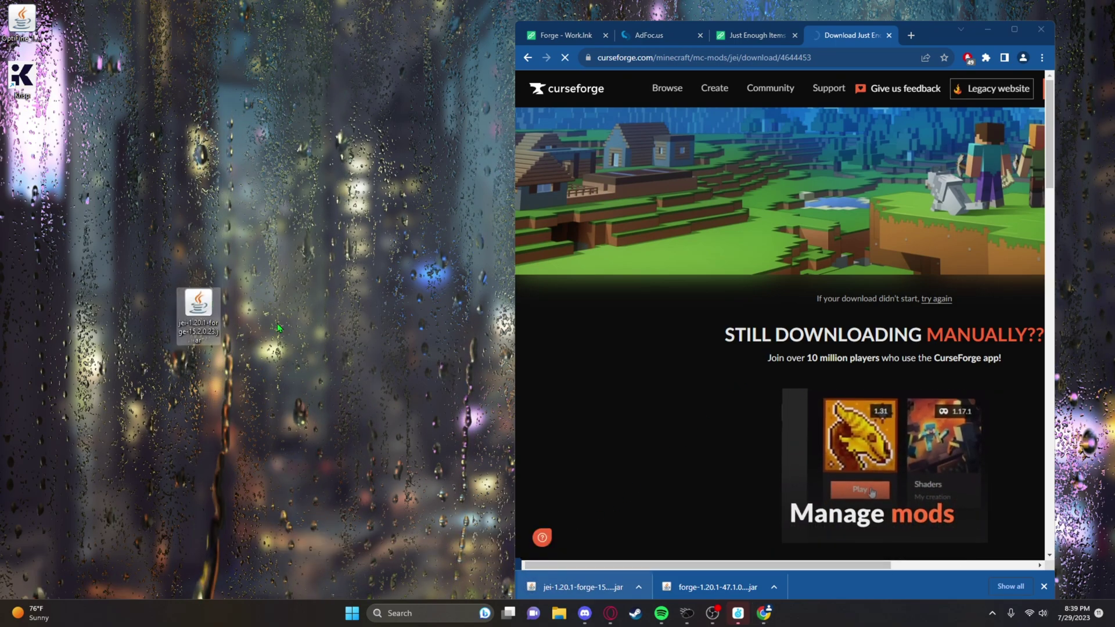
left_click_drag(580, 587, 204, 363)
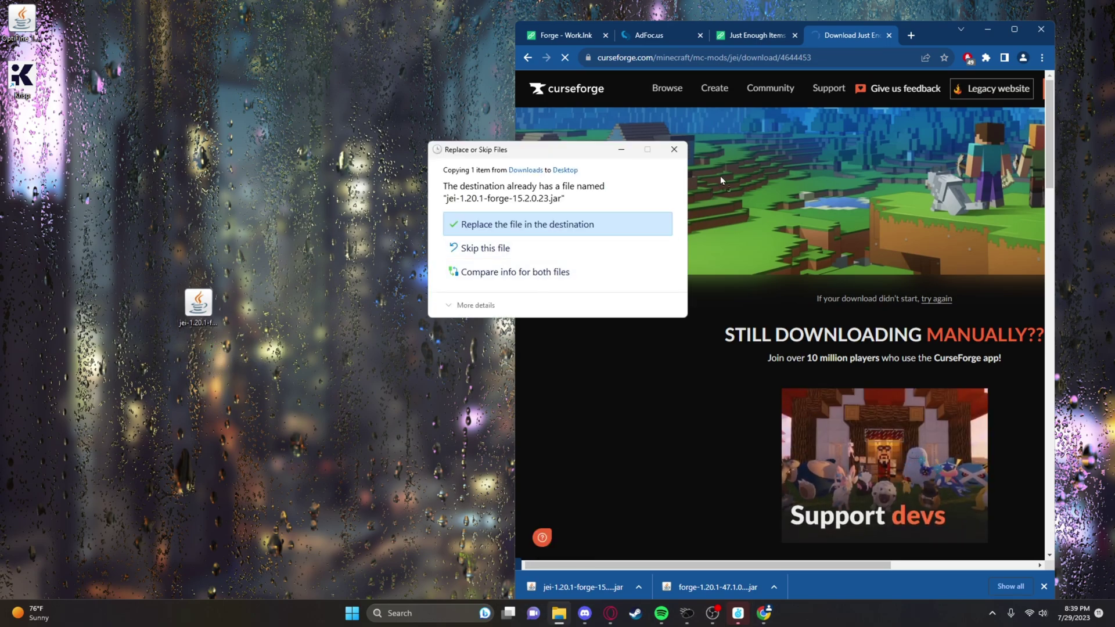
left_click(685, 155)
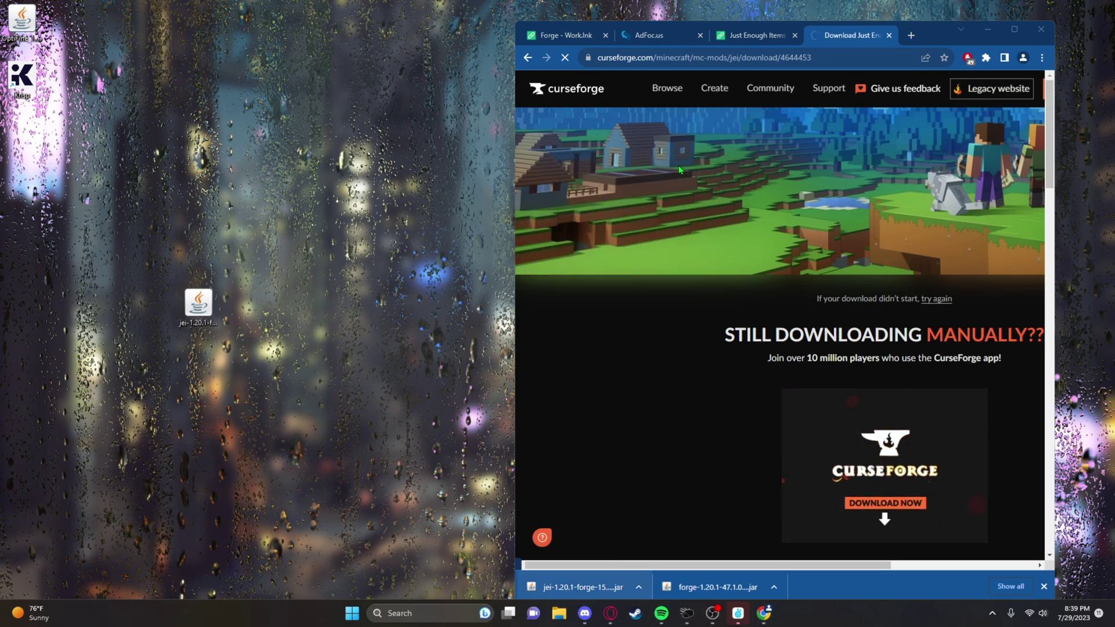
left_click_drag(714, 587, 235, 431)
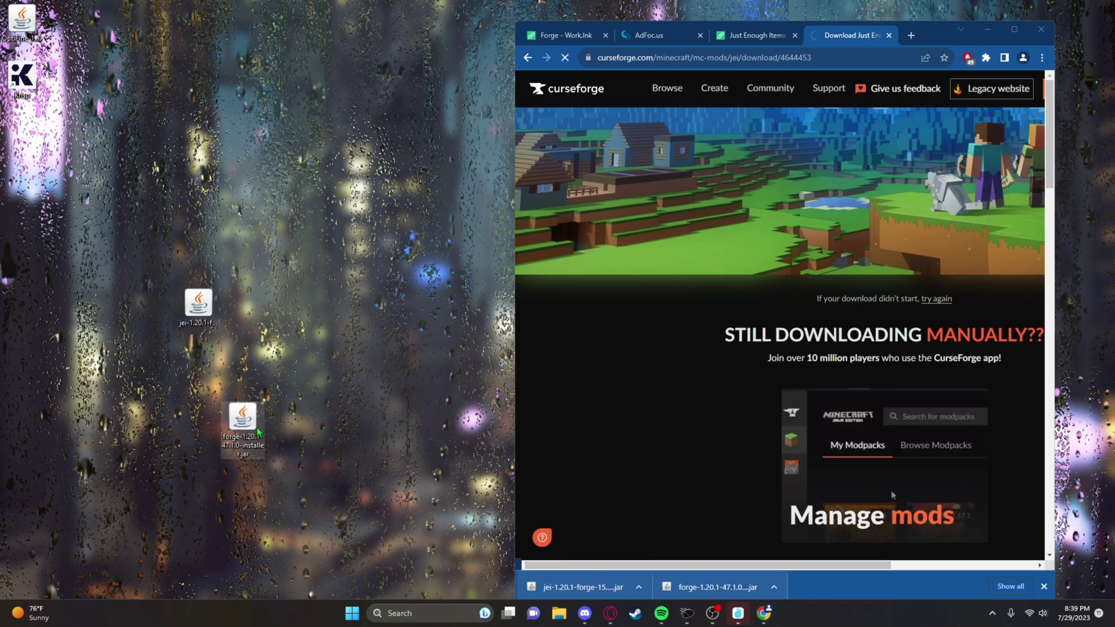
left_click_drag(244, 422, 209, 372)
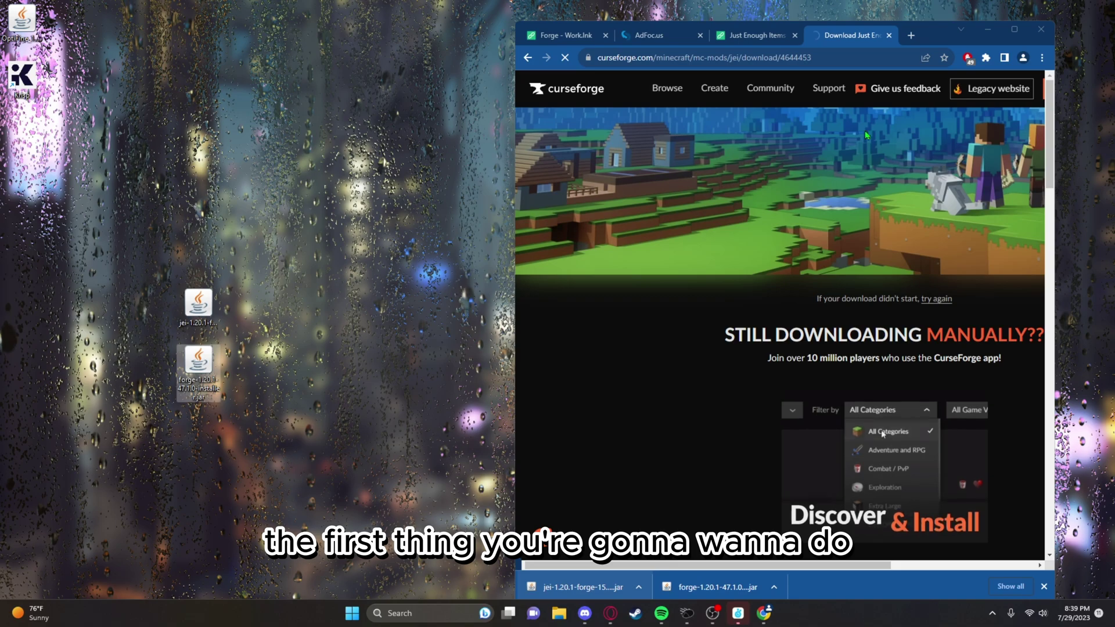
left_click(998, 34)
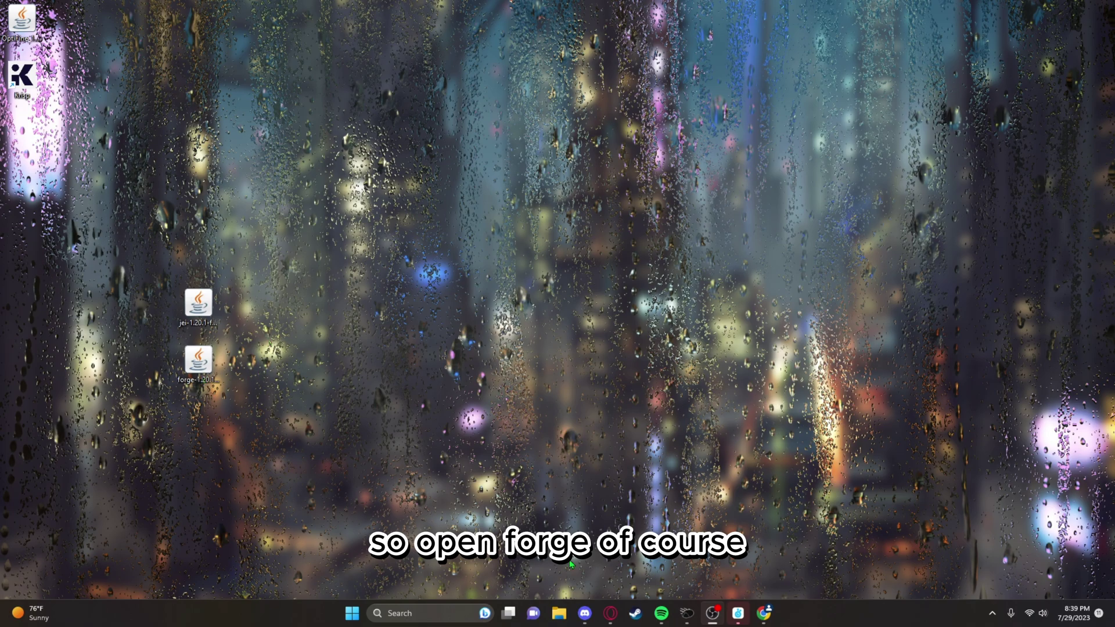
left_click(190, 385)
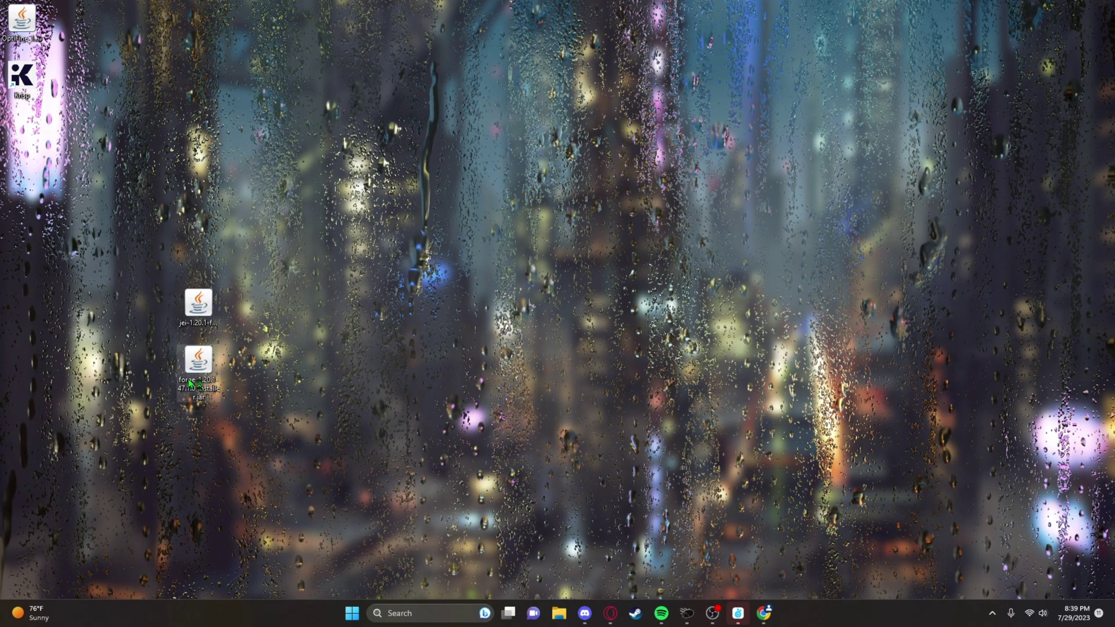
Run the forge-1.20.1-47.1.0 installer with Install client and confirm the completion dialog.
double_click(191, 385)
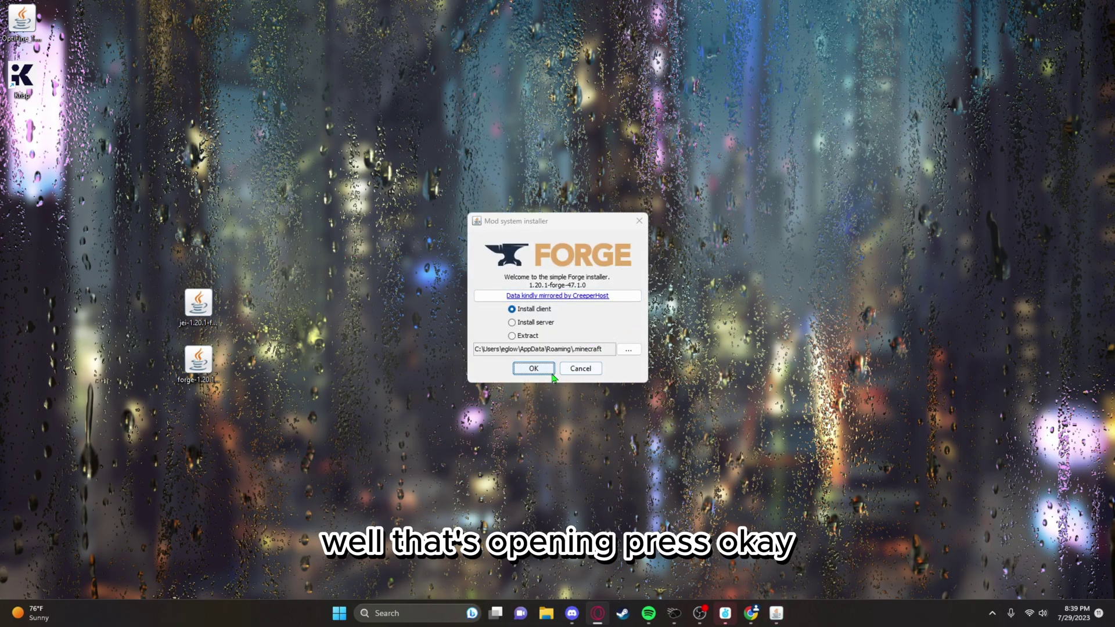
left_click(534, 369)
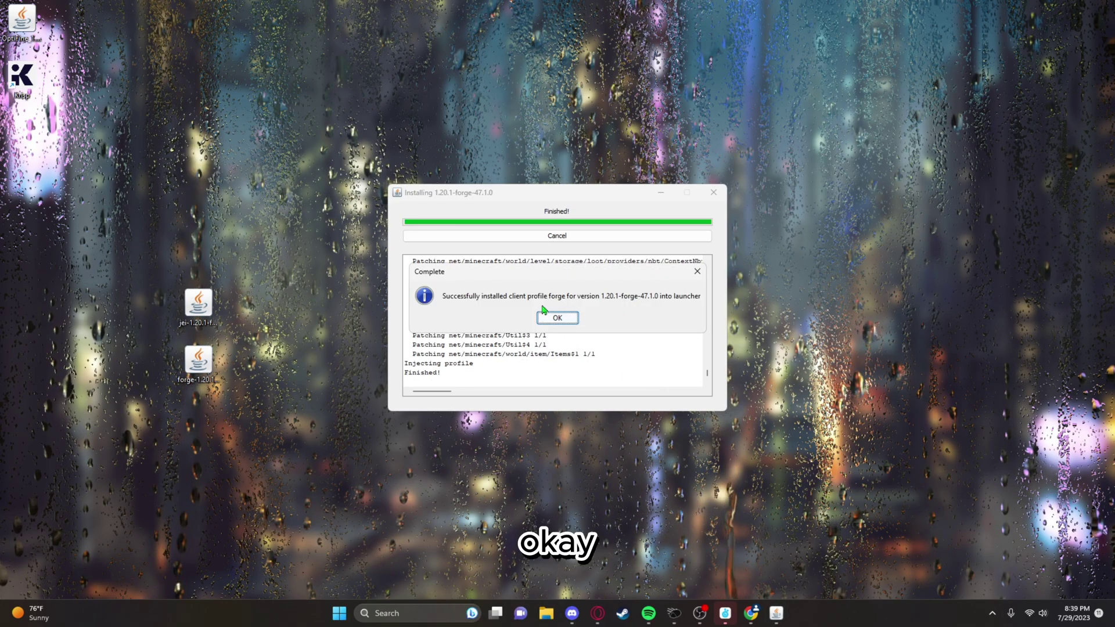
left_click(556, 317)
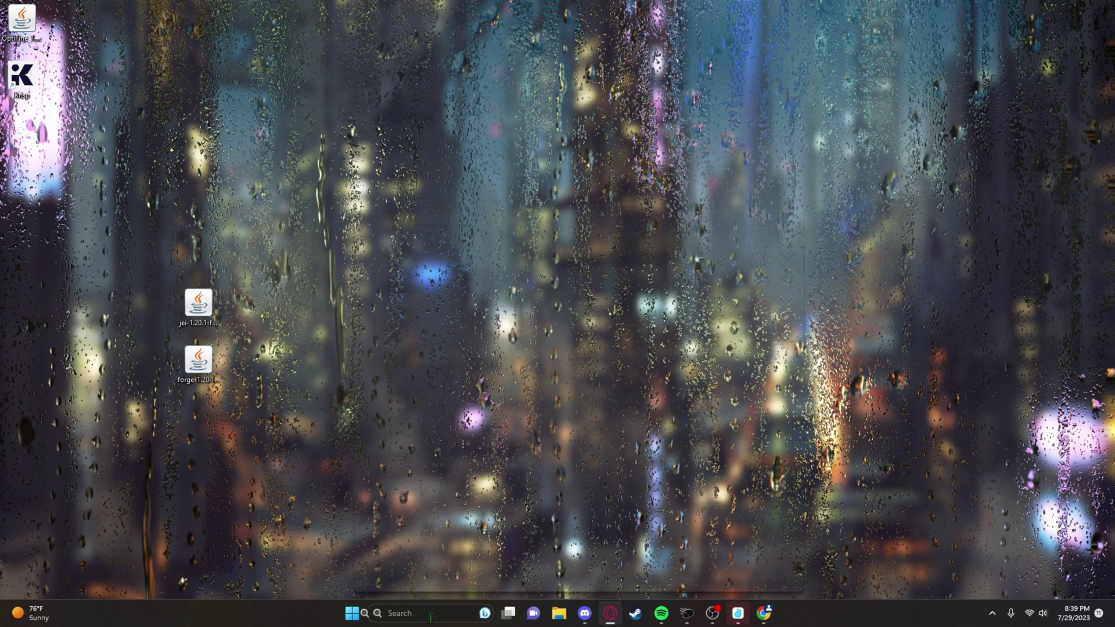
Open Minecraft Launcher from the Windows search.
left_click(431, 617)
type("m")
key("Return")
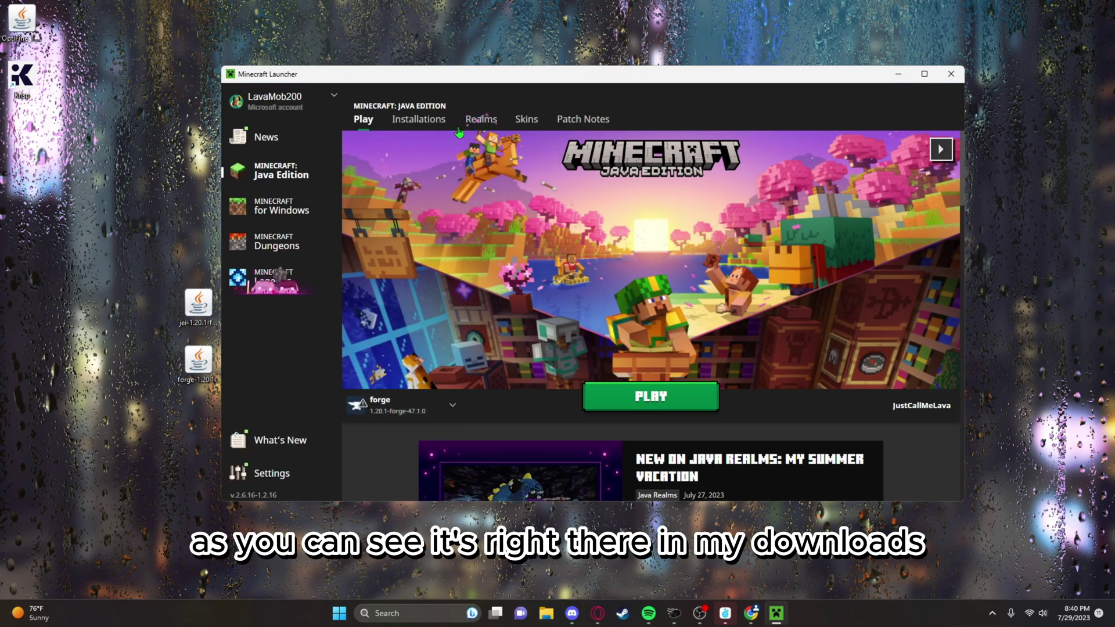
Confirm forge appears in the installation version list, then play the forge 1.20.1-47.1.0 profile.
left_click(419, 119)
left_click(449, 197)
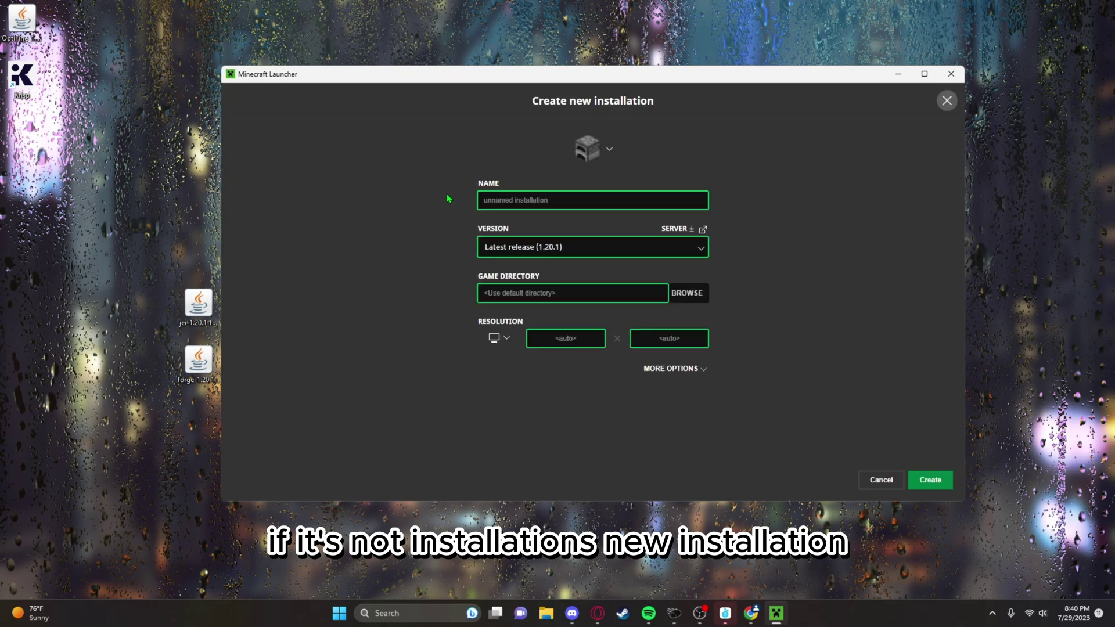
left_click(526, 244)
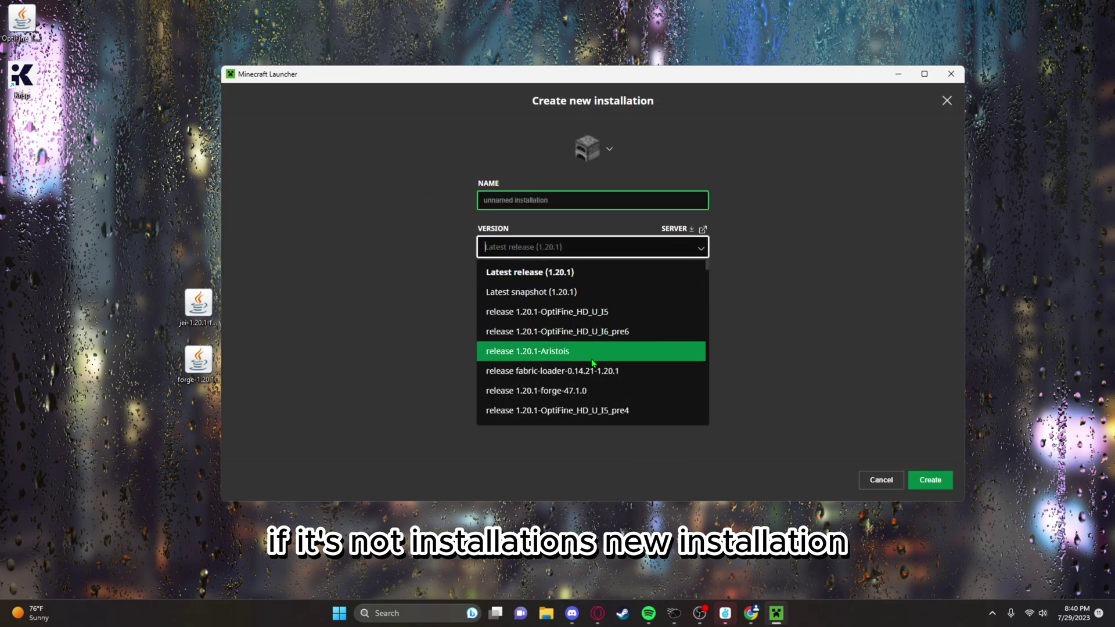
type("forge")
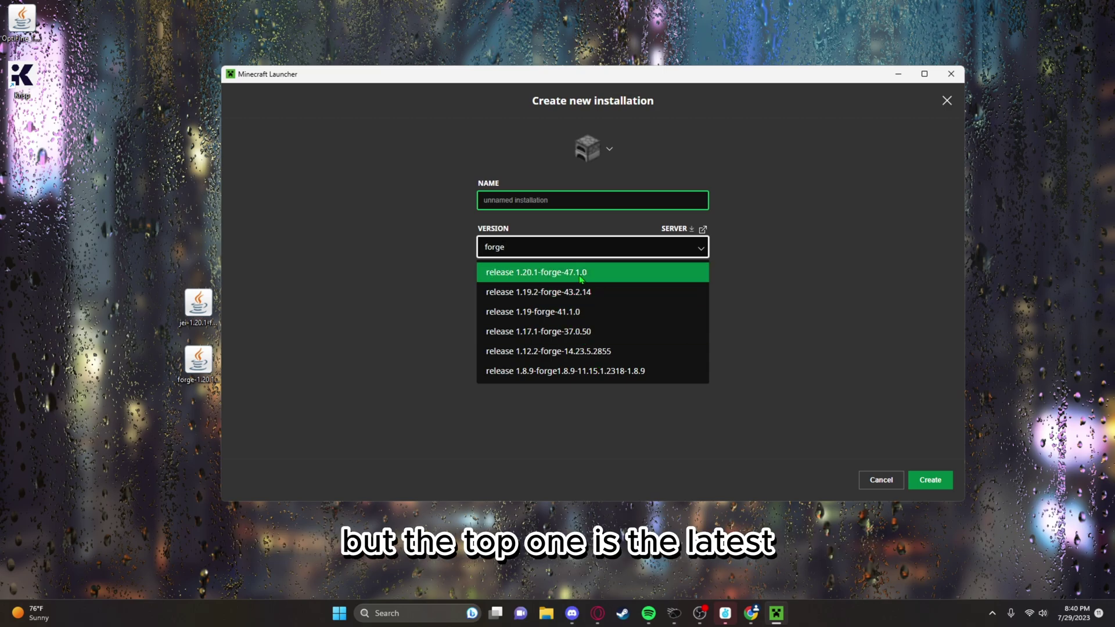
left_click(877, 482)
left_click(363, 119)
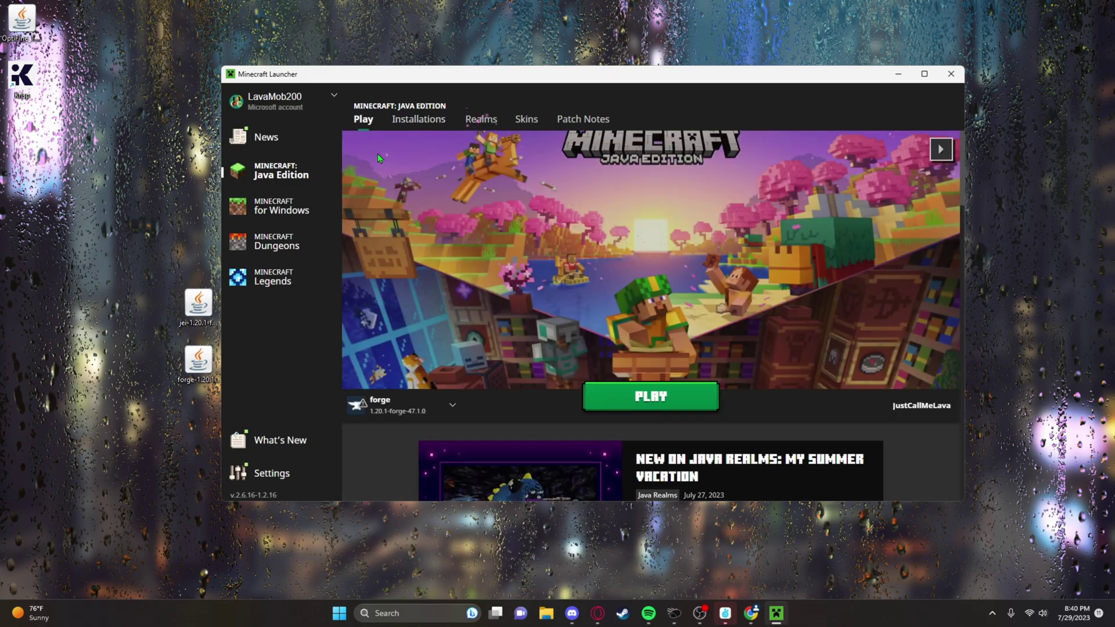
left_click(619, 397)
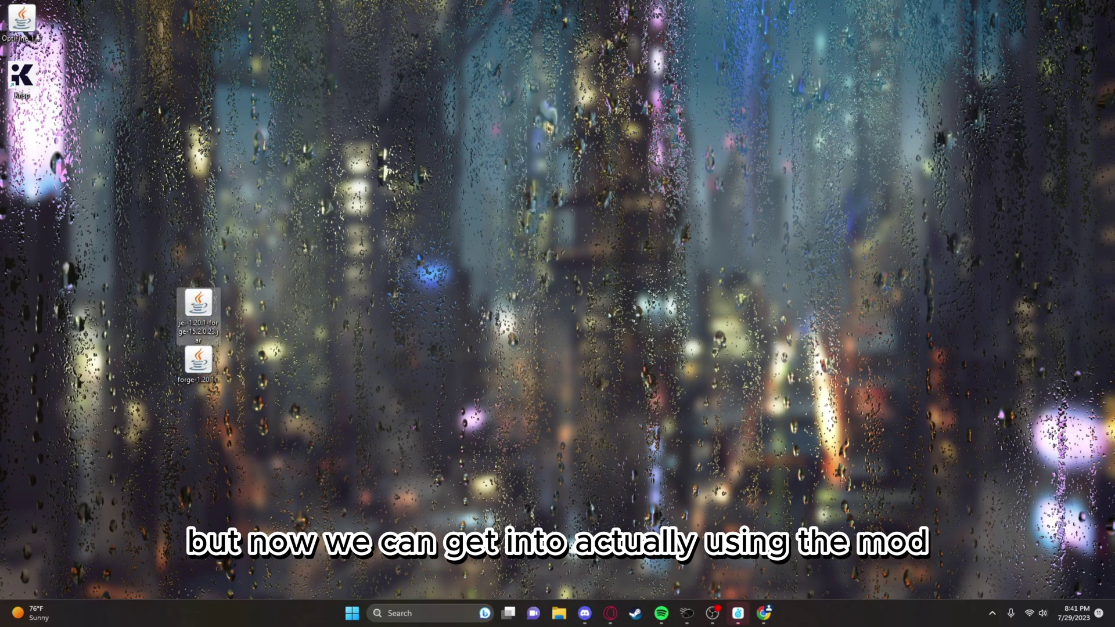
Open the AppData folder via the Run dialog and center the File Explorer window.
left_click(448, 616)
type("run")
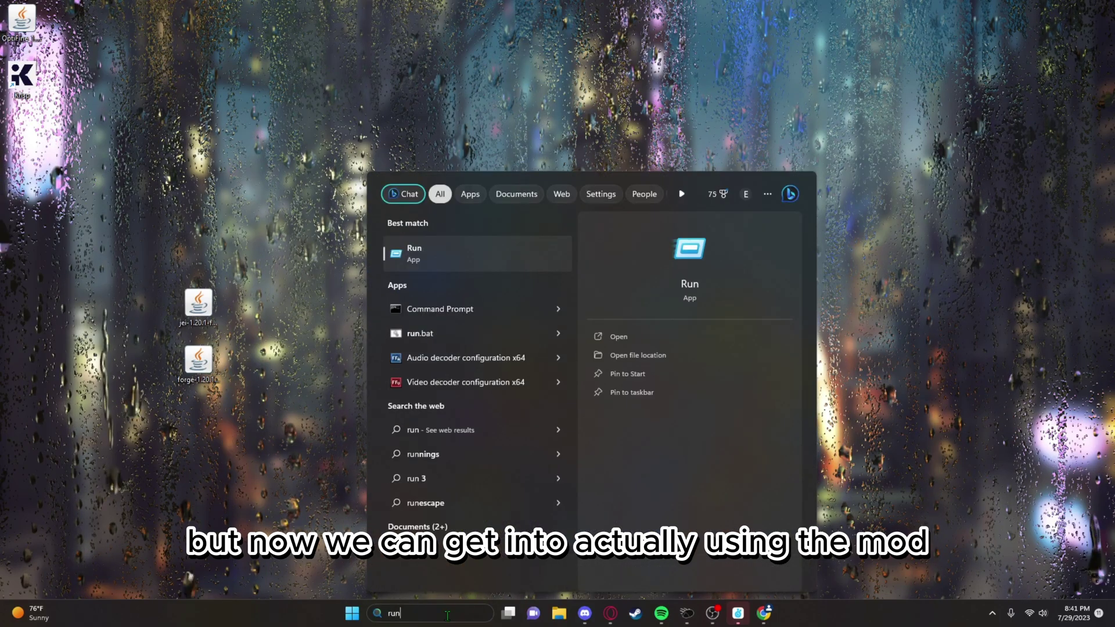
key("Return")
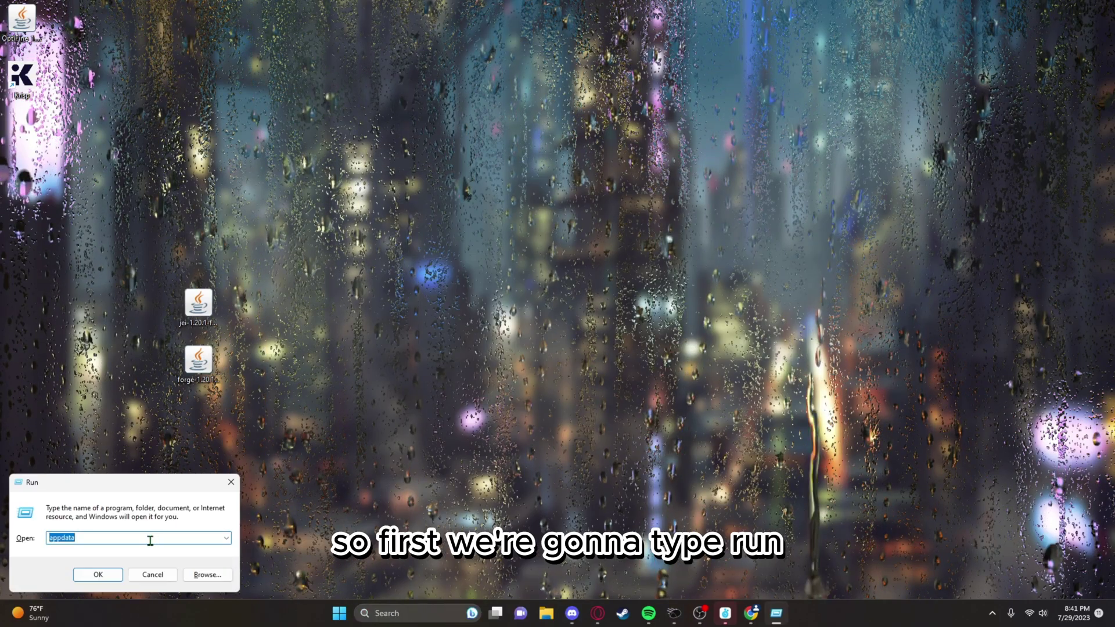
type("appdata")
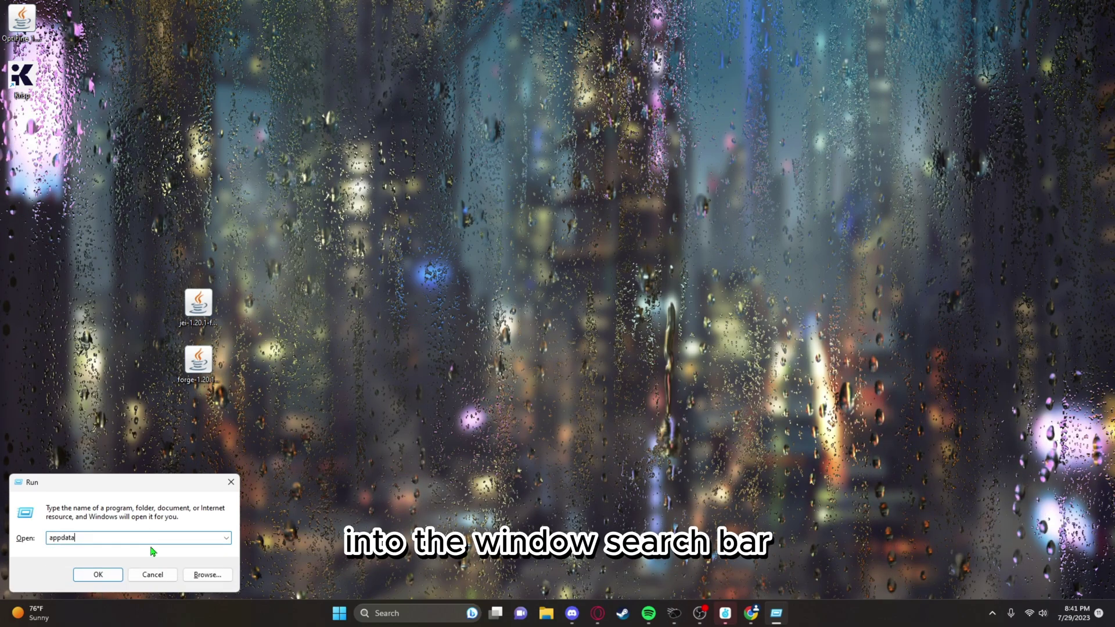
left_click(100, 575)
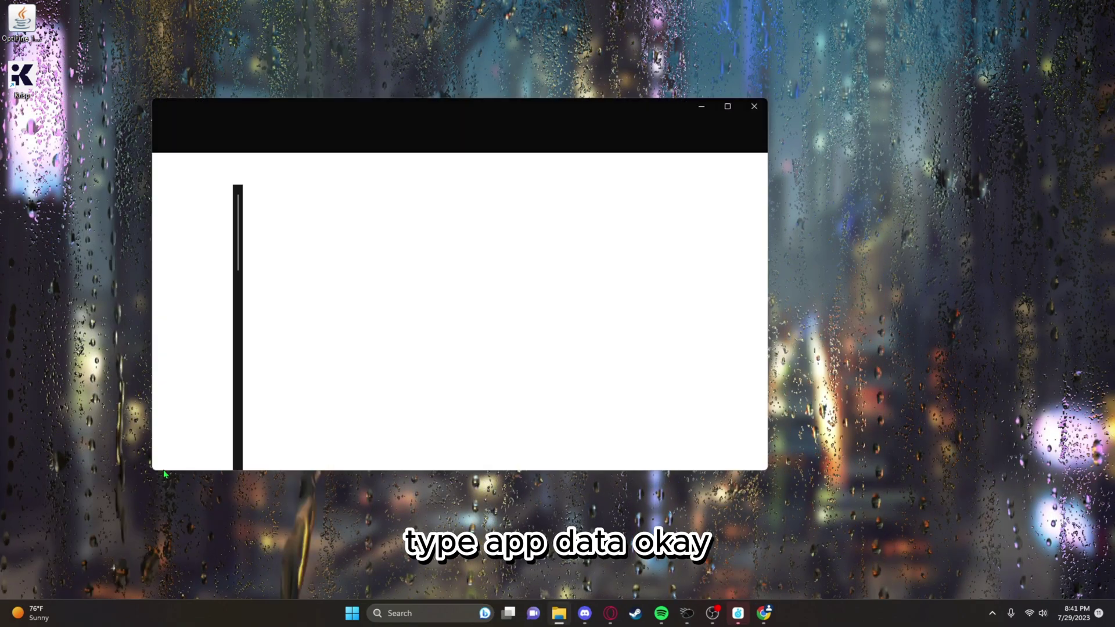
left_click_drag(383, 114, 550, 105)
Navigate from Roaming into .minecraft and then its mods folder.
double_click(458, 239)
scroll(499, 366, "down", 15)
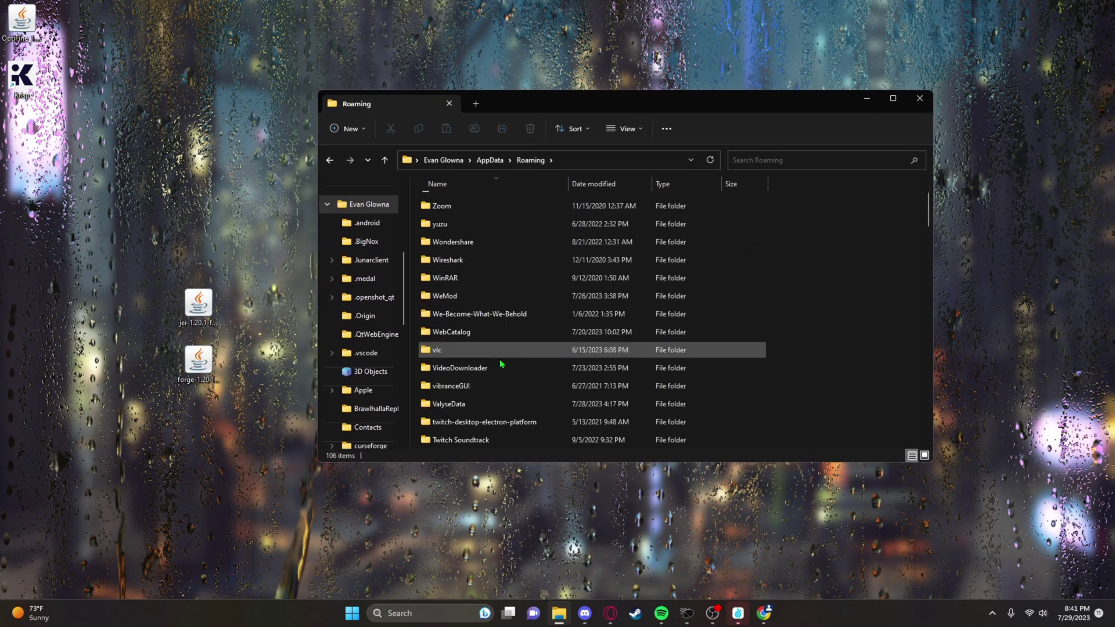
scroll(504, 371, "down", 5)
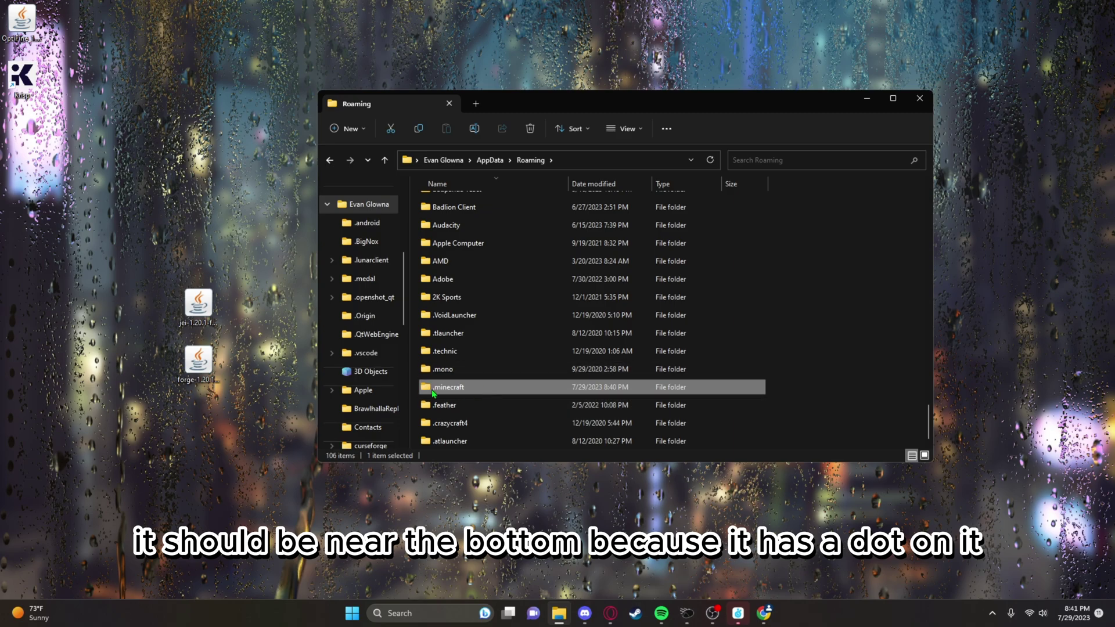
double_click(439, 388)
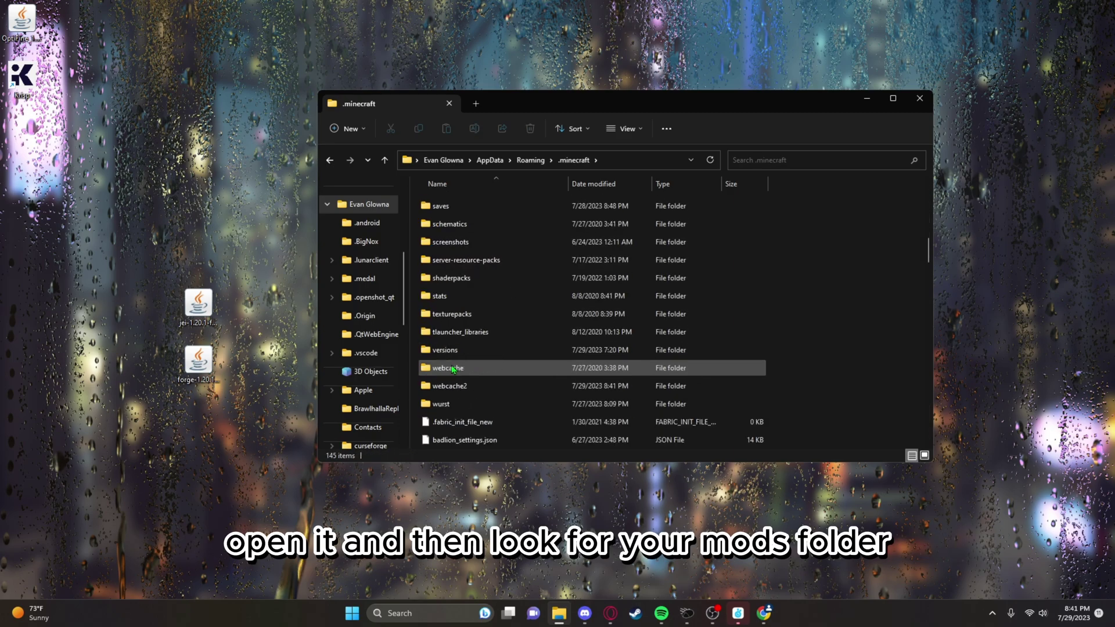
scroll(454, 369, "down", 1)
scroll(455, 368, "up", 2)
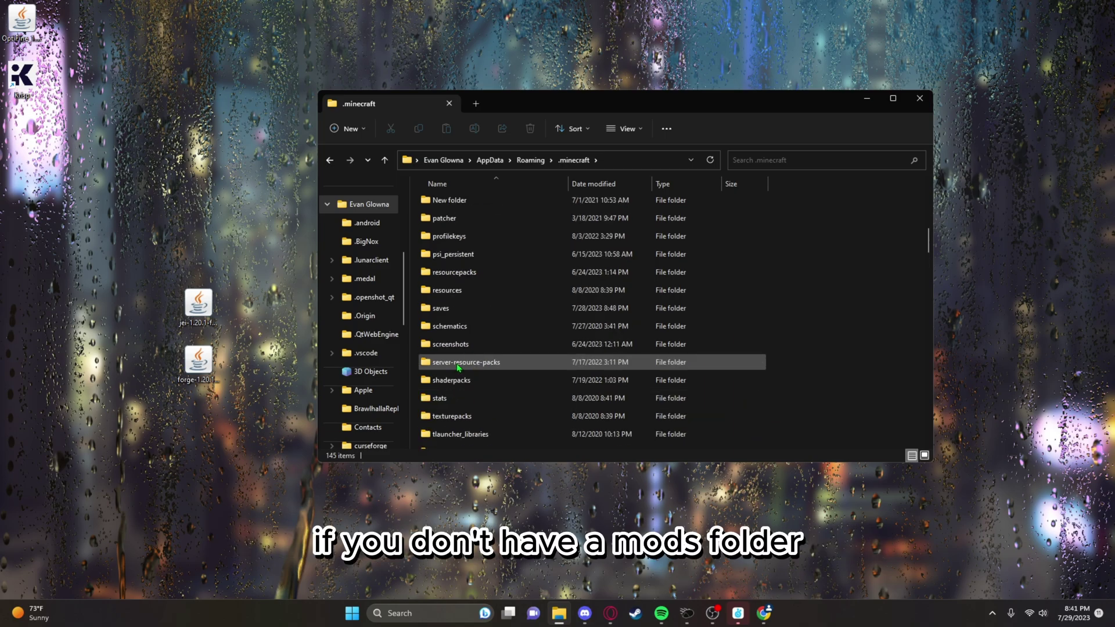
left_click(456, 241)
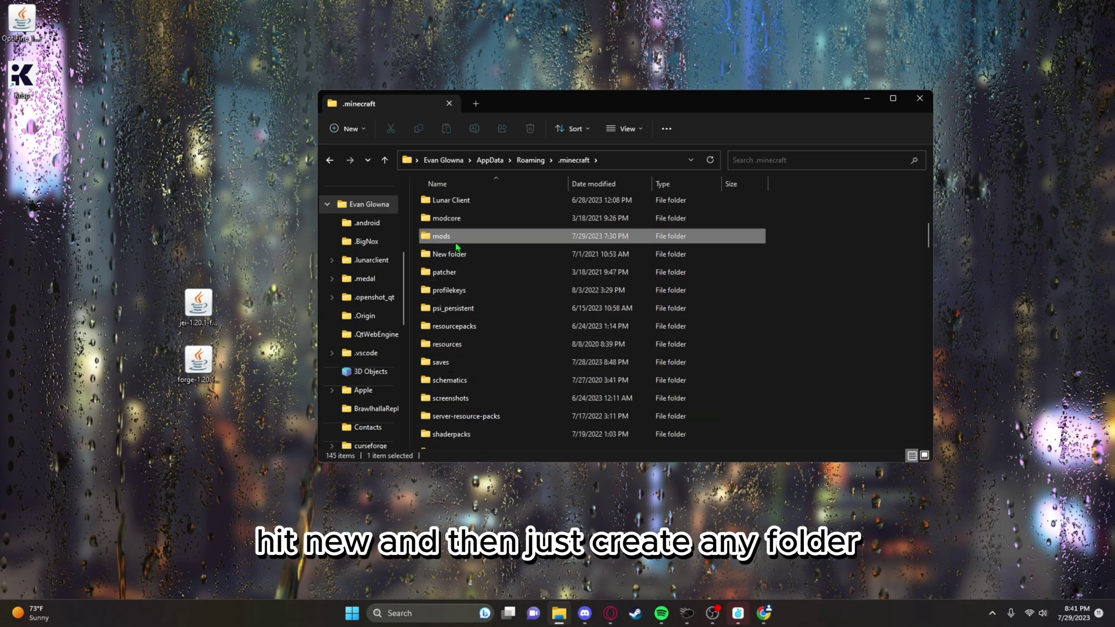
double_click(456, 243)
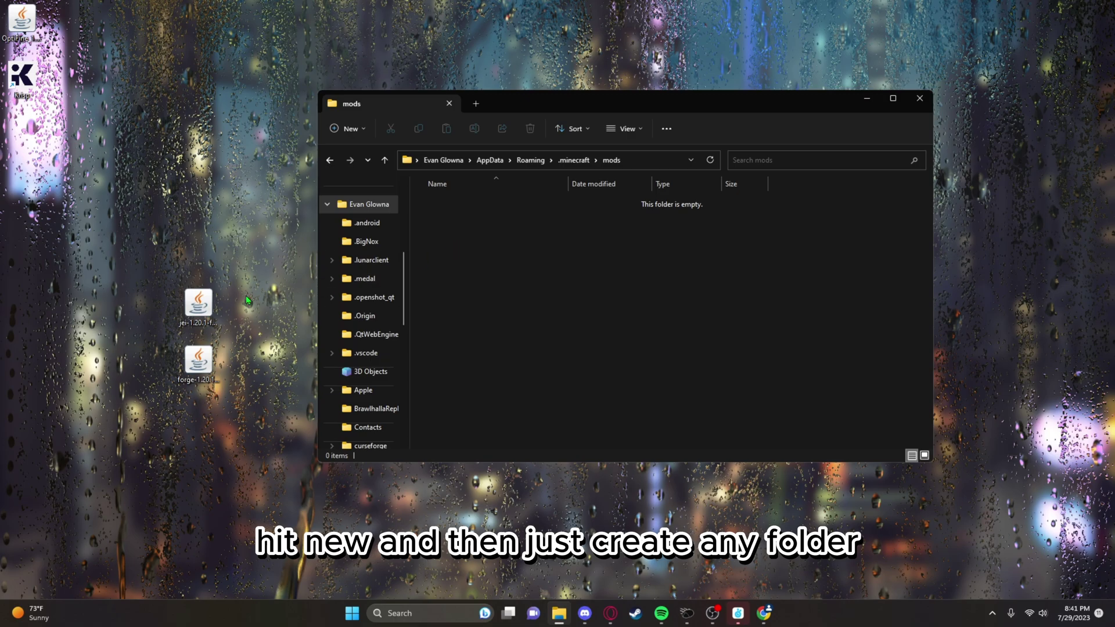
Drag jei-1.20.1-forge-15.2.0.23.jar from the desktop into mods and close the window.
left_click_drag(209, 309, 463, 246)
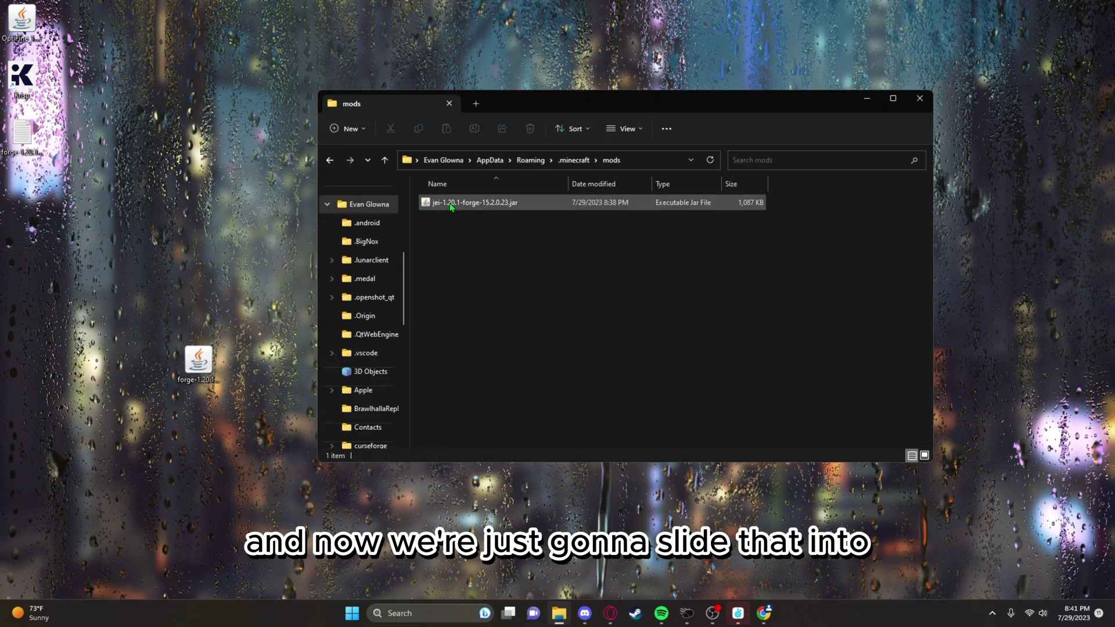
left_click(451, 205)
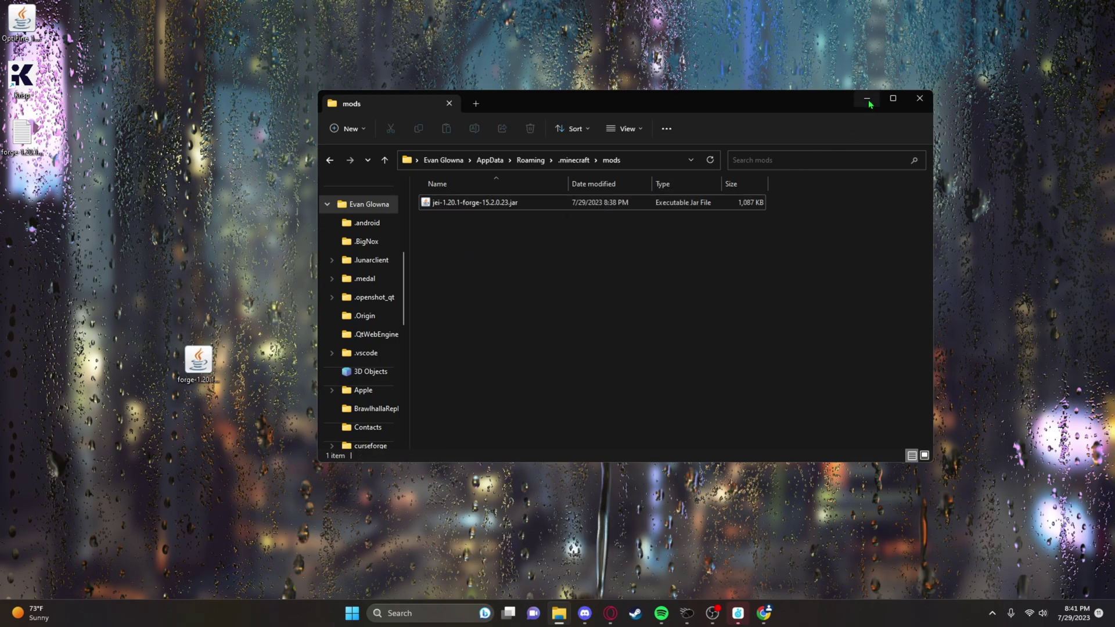
left_click(920, 98)
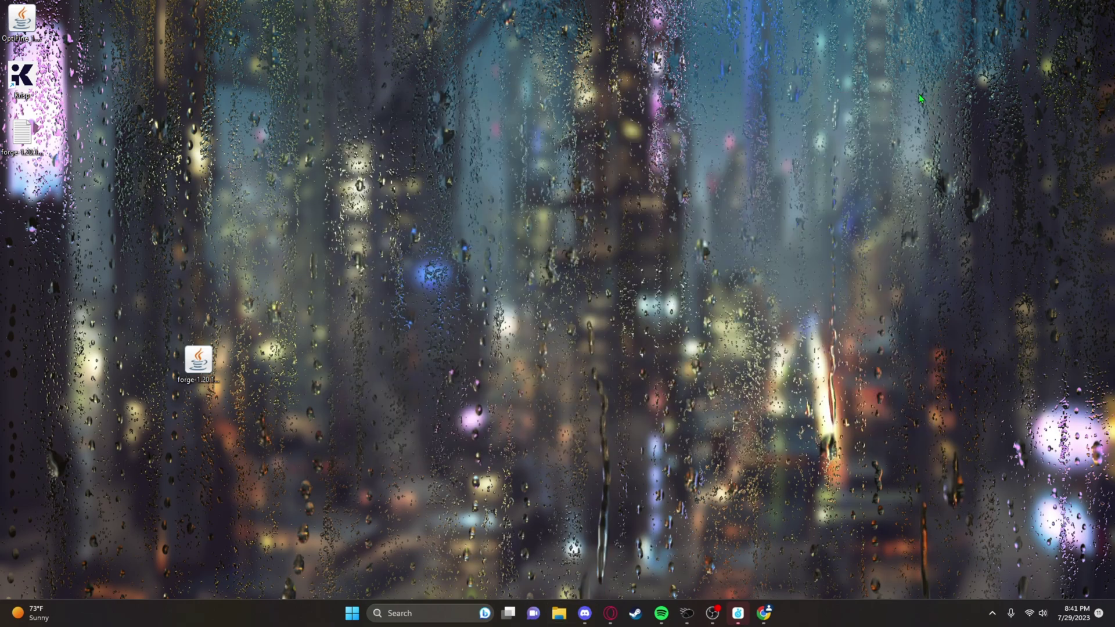
Launch the Minecraft Launcher by searching 'mine' in Windows Start search.
left_click(402, 615)
type("mine")
key("Down")
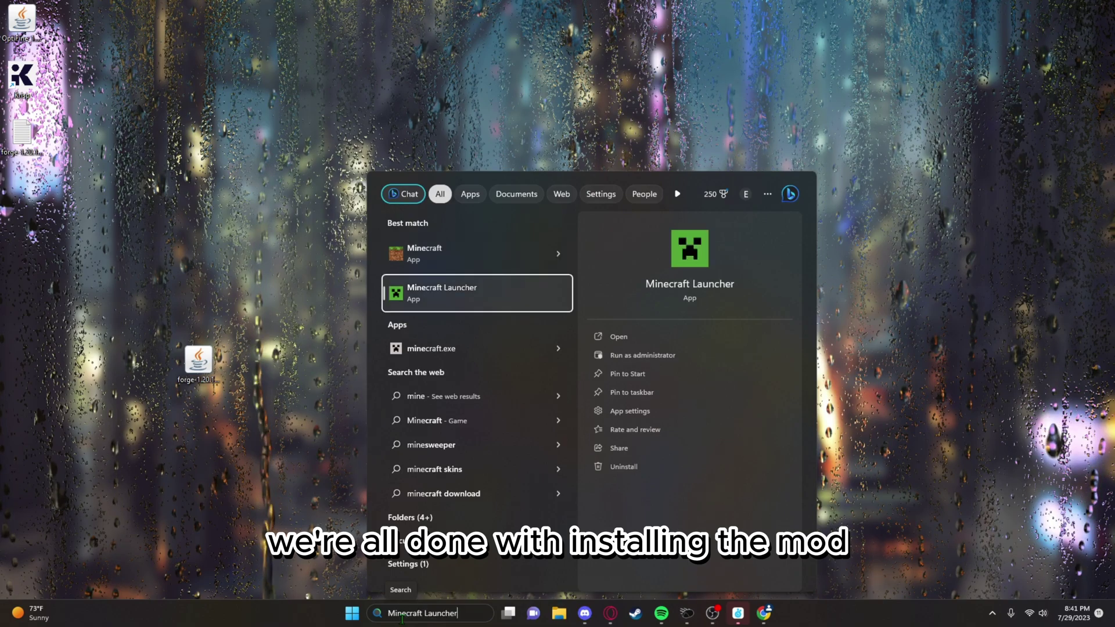
key("Return")
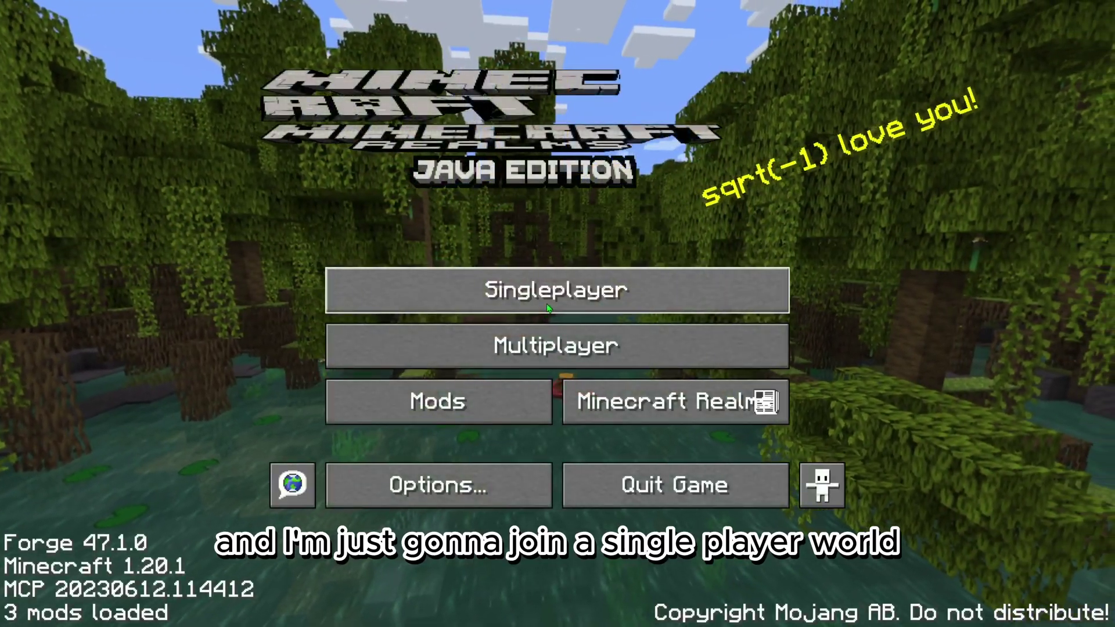
Load the New World singleplayer save and bring up the creative inventory.
left_click(486, 291)
left_click(486, 180)
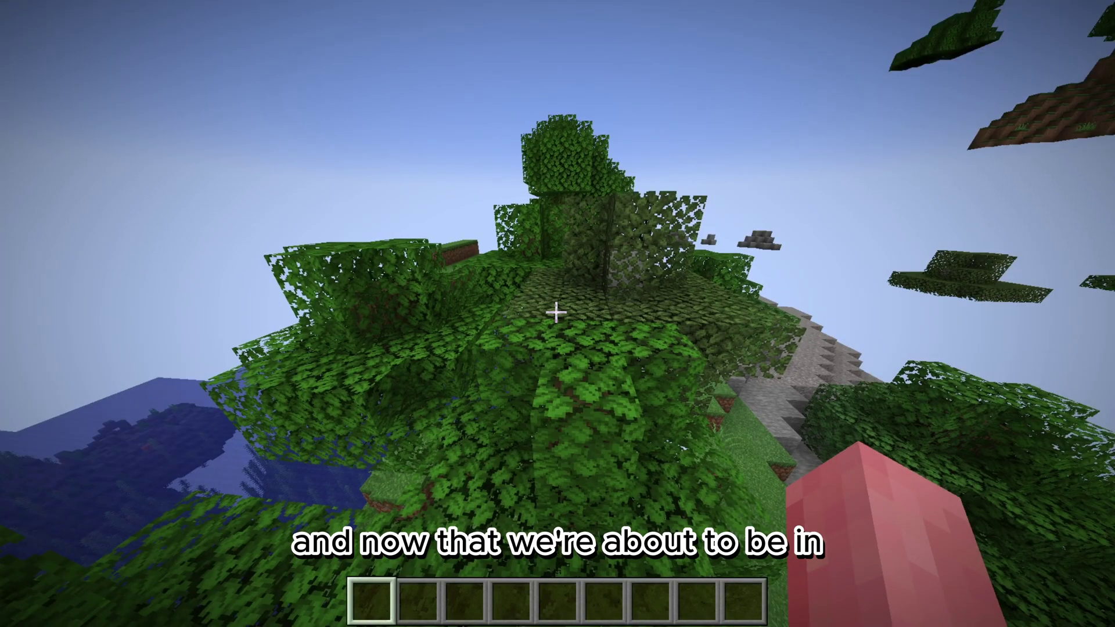
key("e")
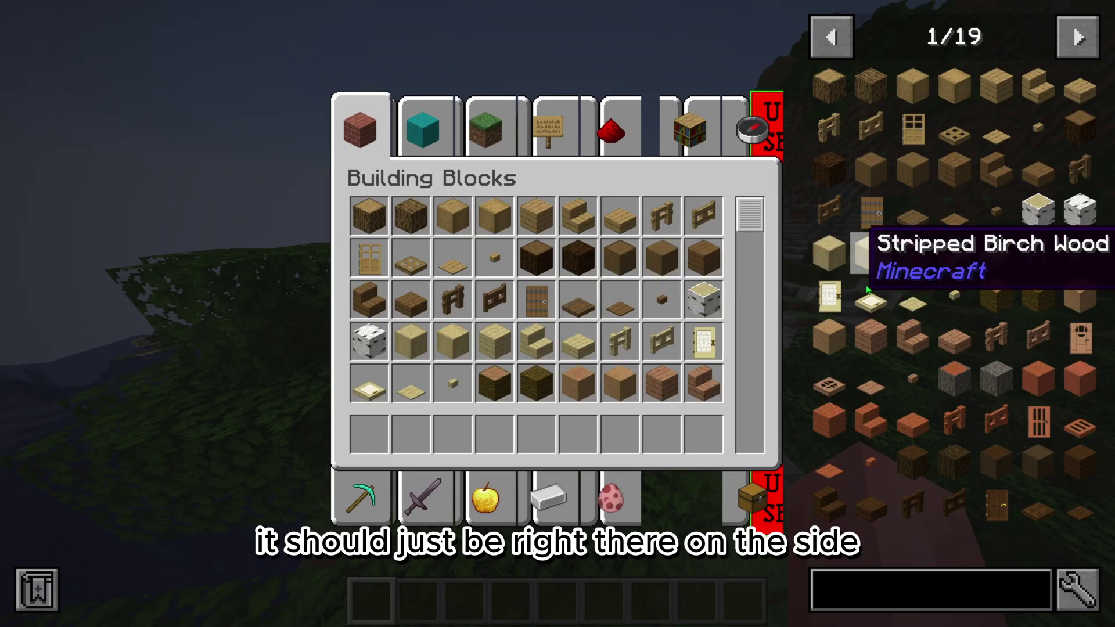
Look up JEI uses for Jungle Planks, Jungle Stairs and Jungle Slab, including the slab's fuel value.
right_click(877, 335)
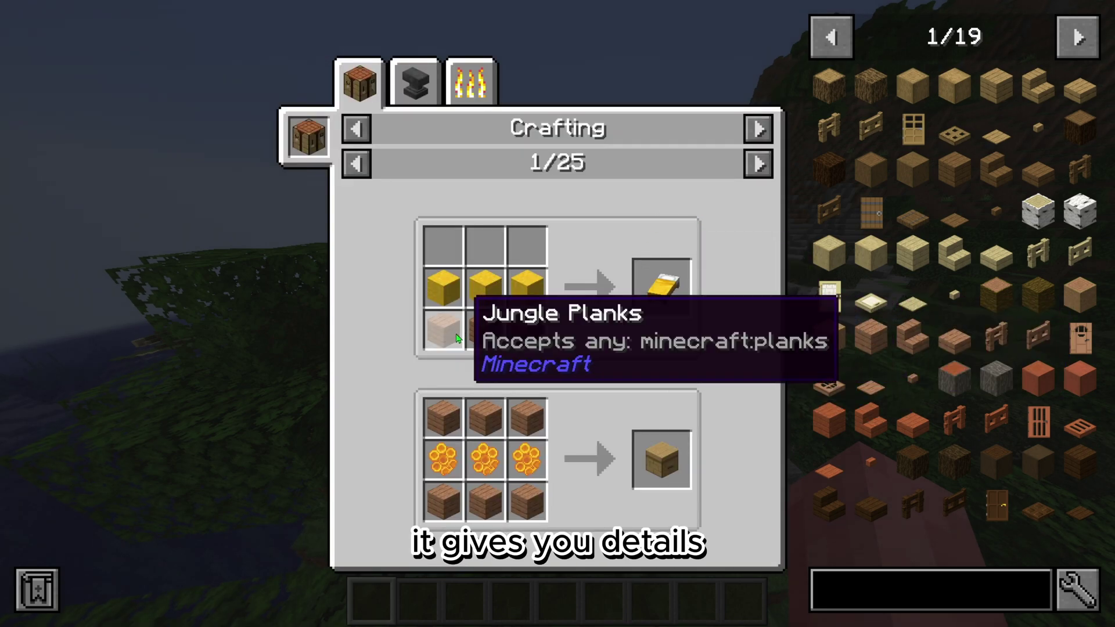
right_click(913, 335)
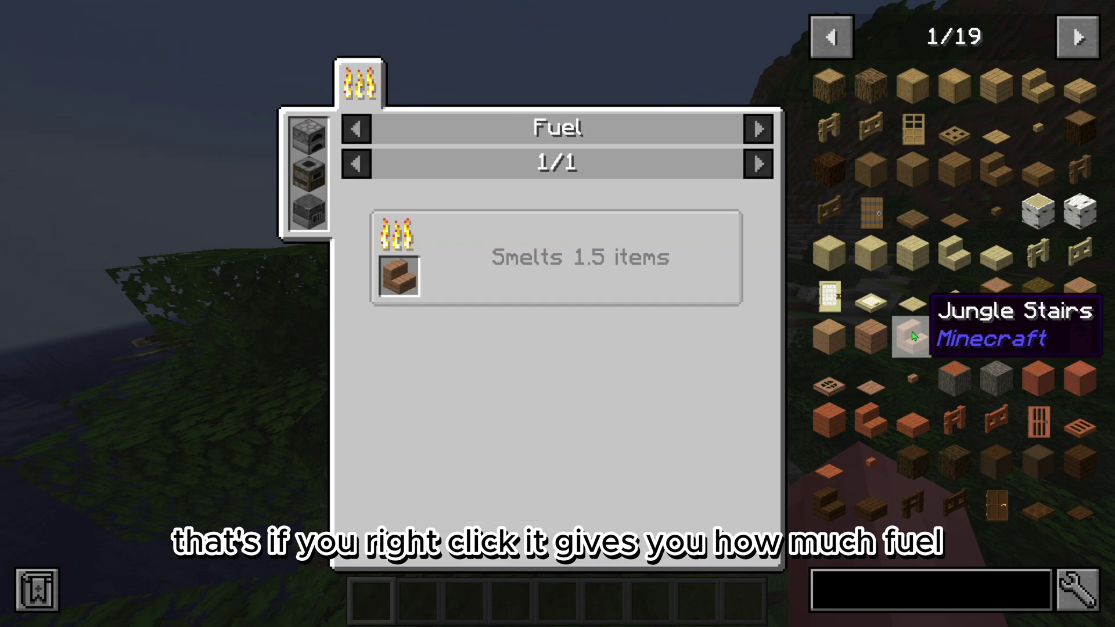
right_click(955, 335)
left_click(761, 173)
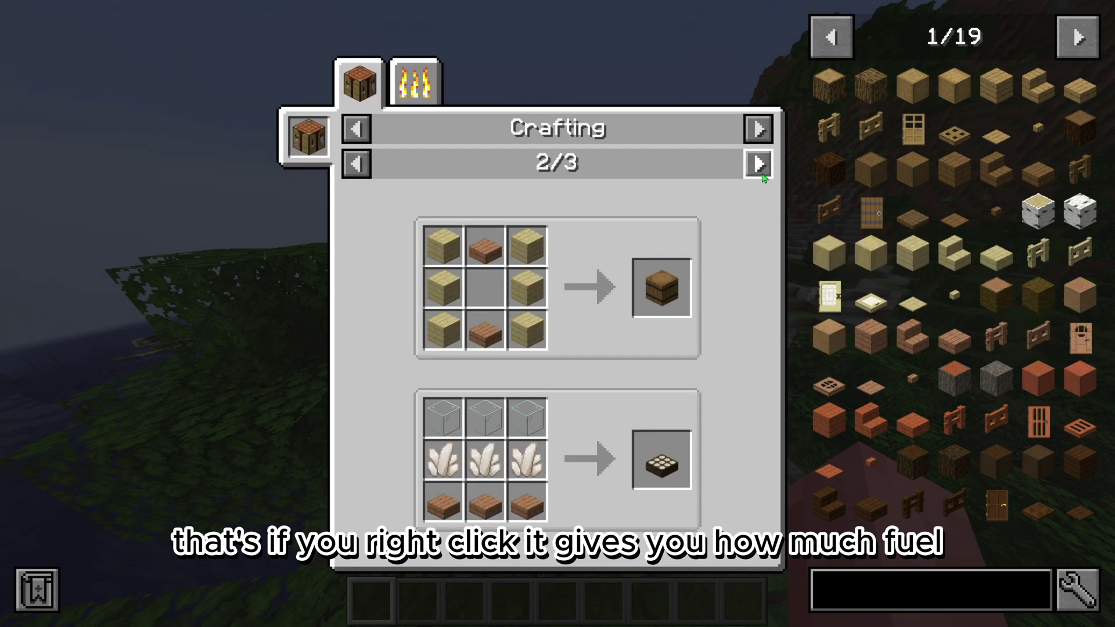
left_click(759, 165)
left_click(760, 128)
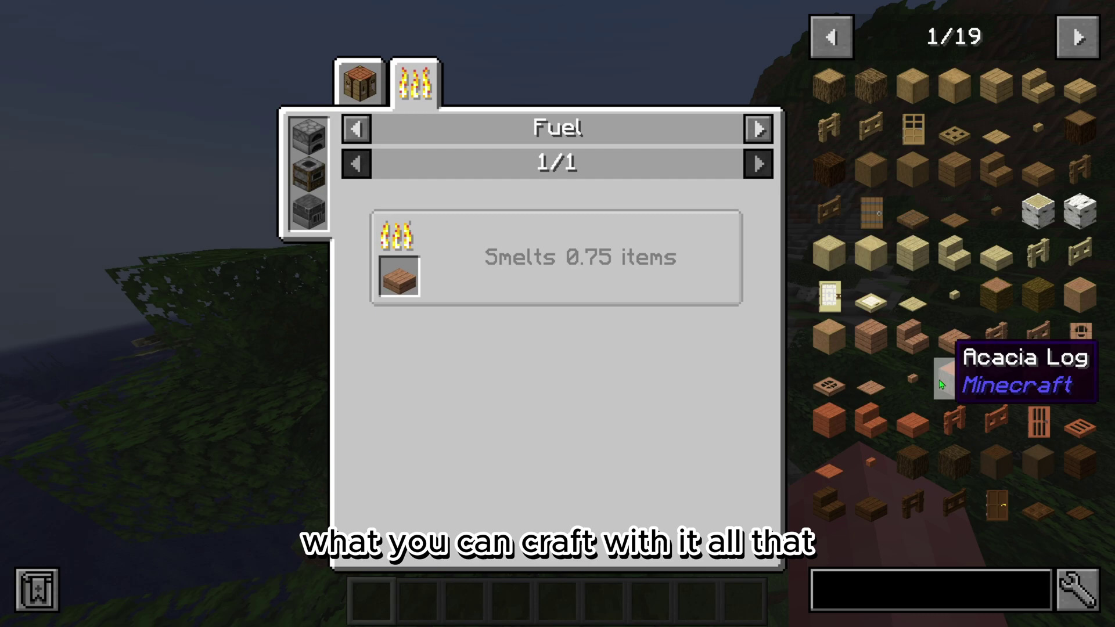
scroll(942, 384, "down", 20)
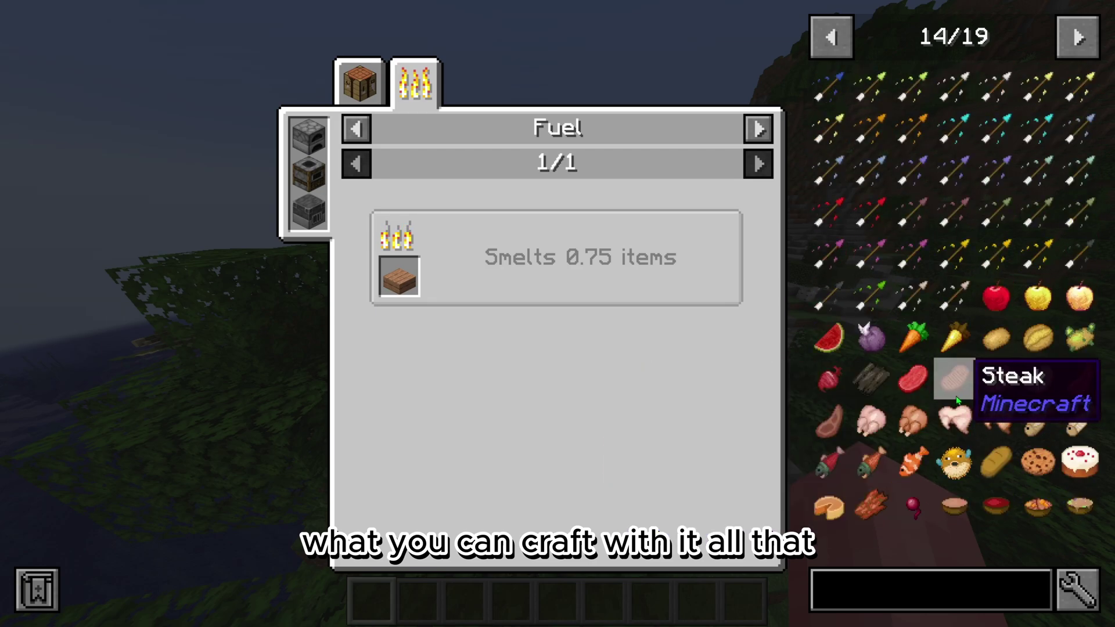
scroll(956, 401, "down", 20)
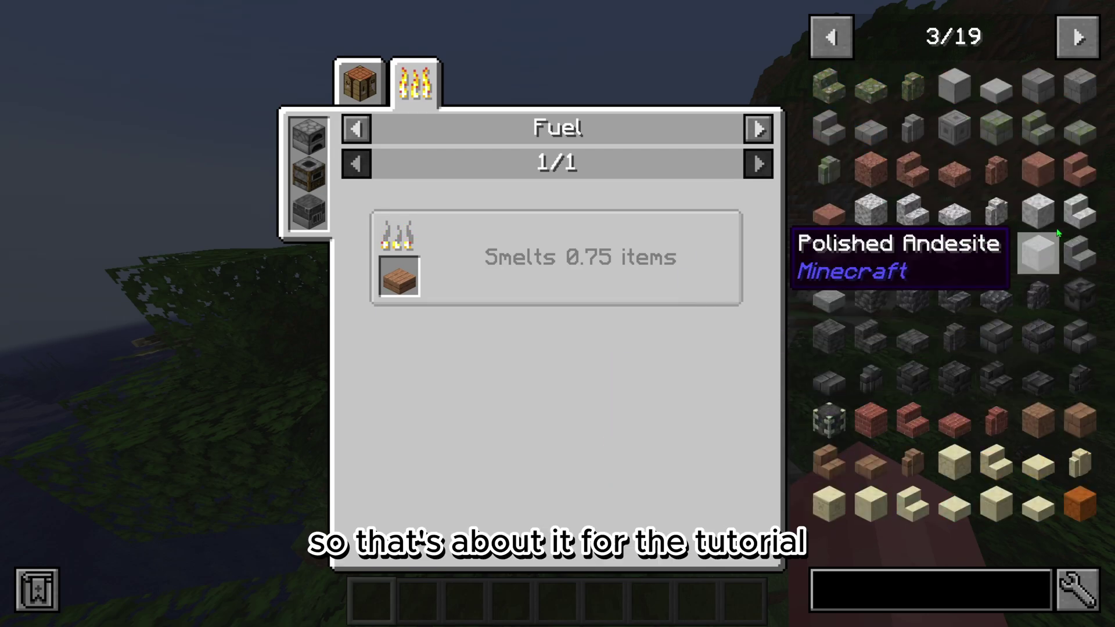
Page forward through the JEI item list and return to the creative inventory.
left_click(1076, 52)
left_click(1076, 54)
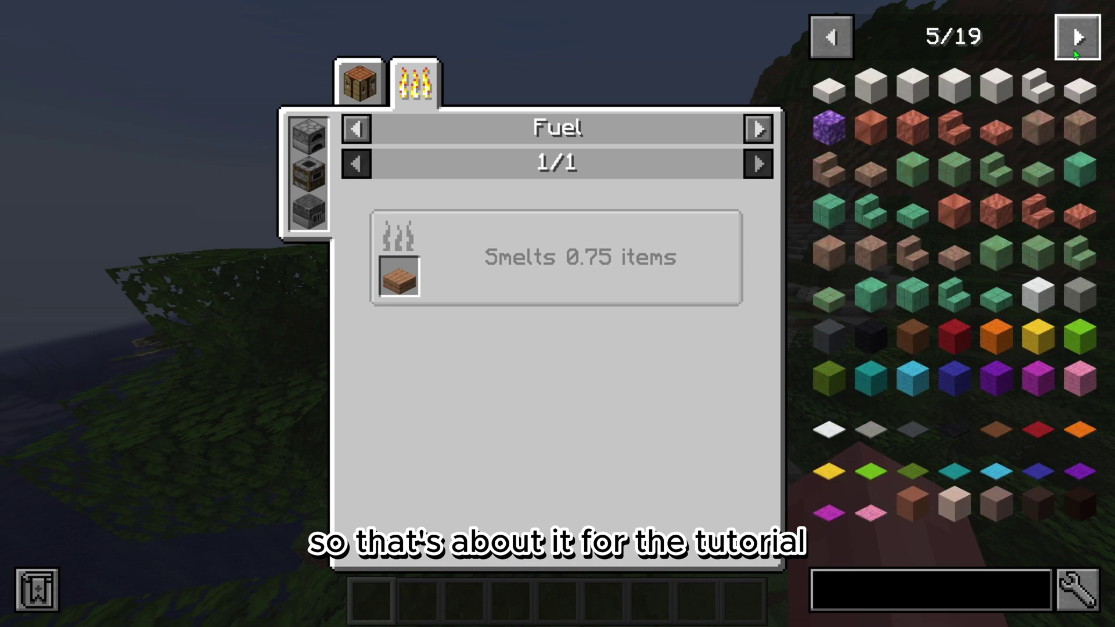
key("Escape")
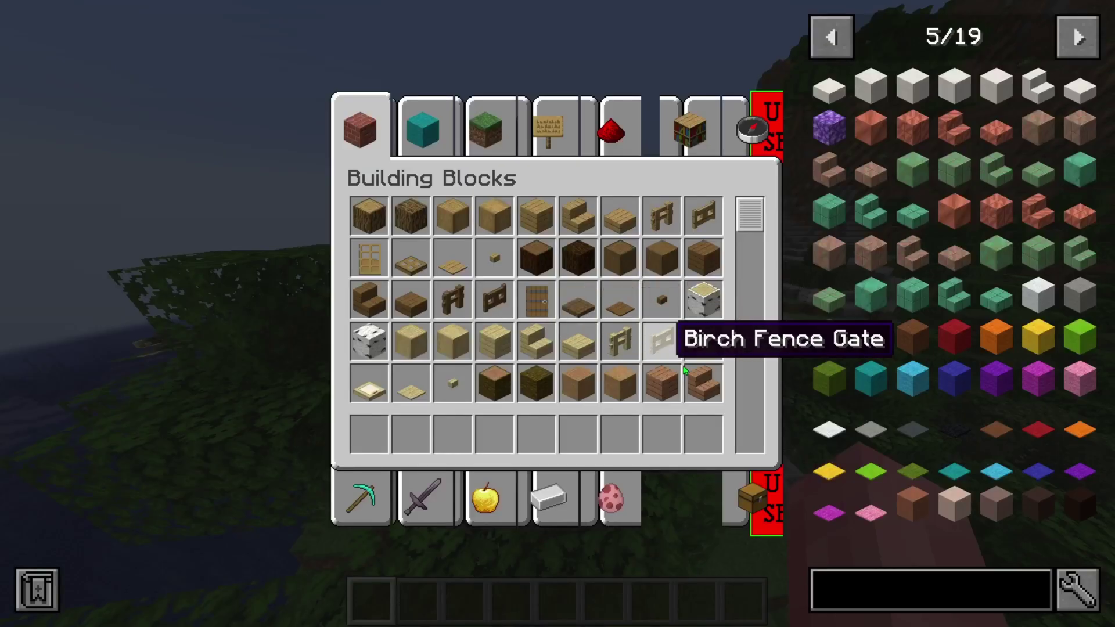
scroll(871, 389, "down", 6)
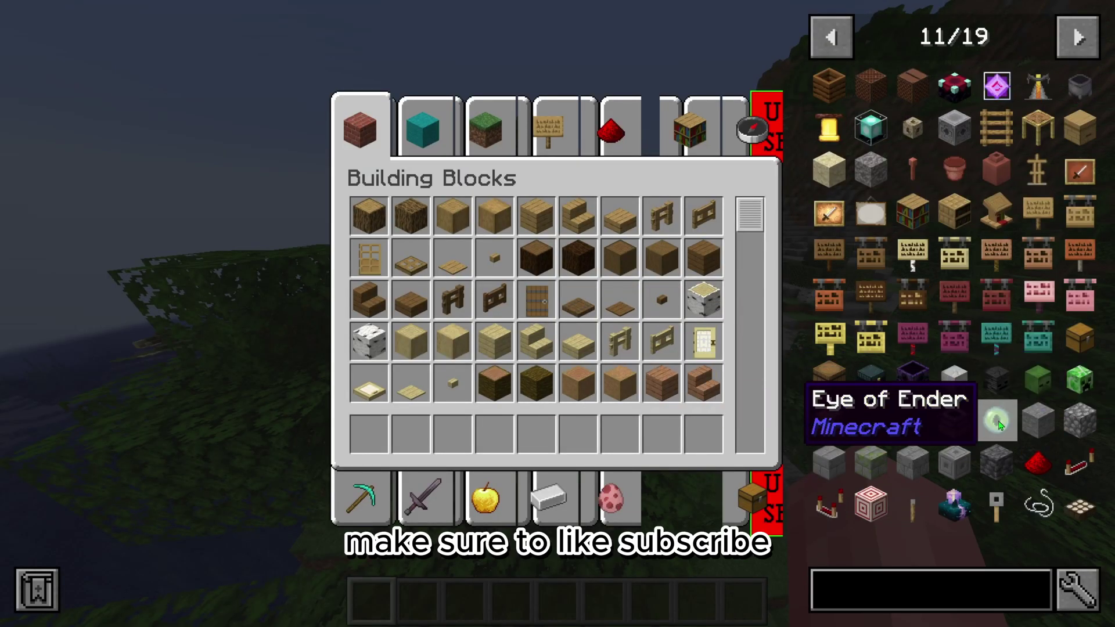
scroll(952, 425, "down", 3)
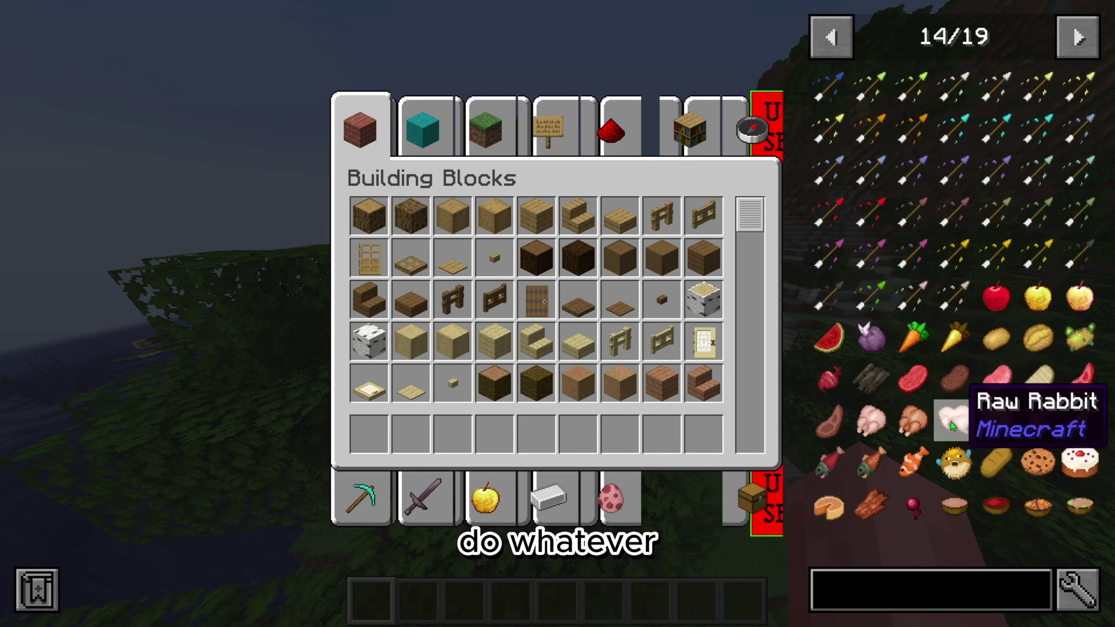
scroll(953, 426, "up", 10)
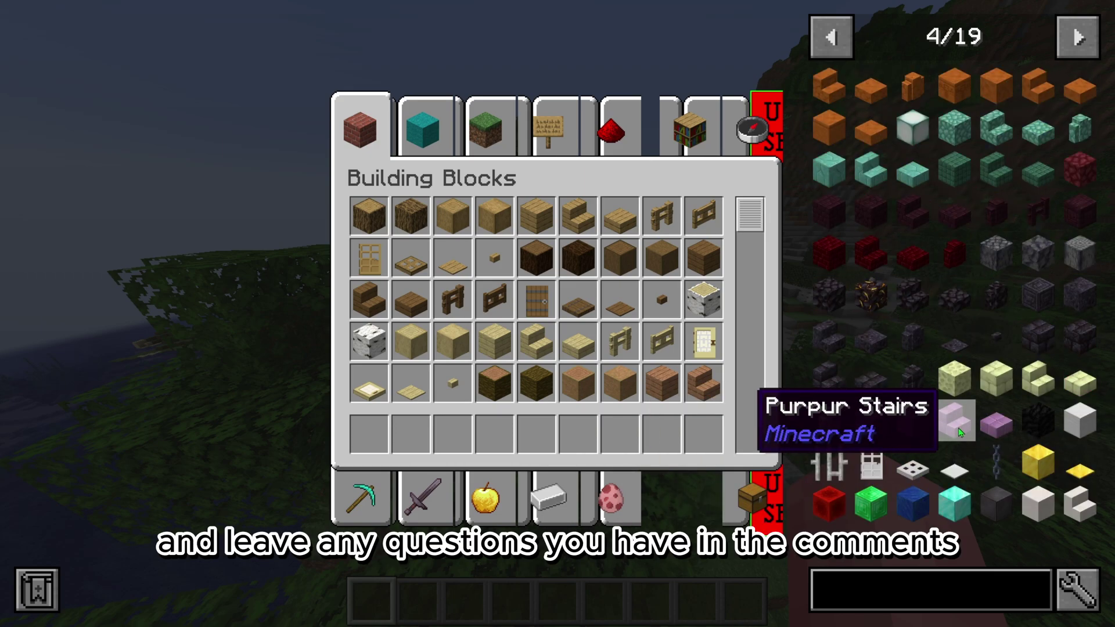